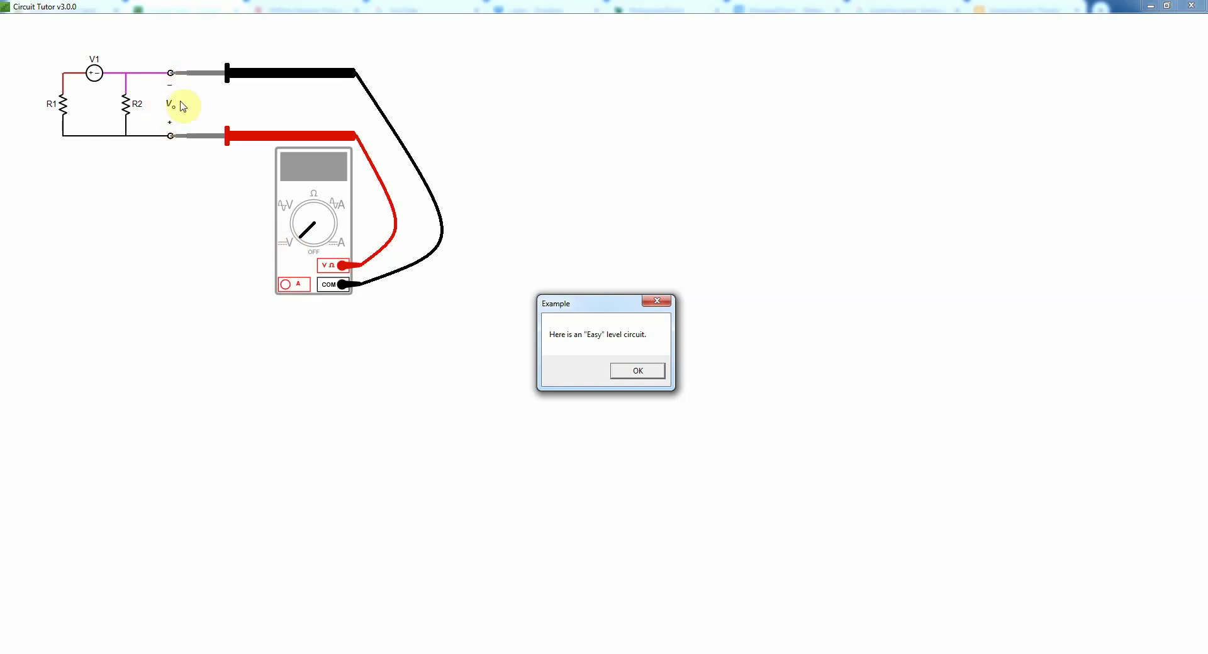
Dismiss the Example dialog to reveal the hint that R1, V1 and R2 form a series set
{"action": "left_click", "coordinate": [631, 370]}
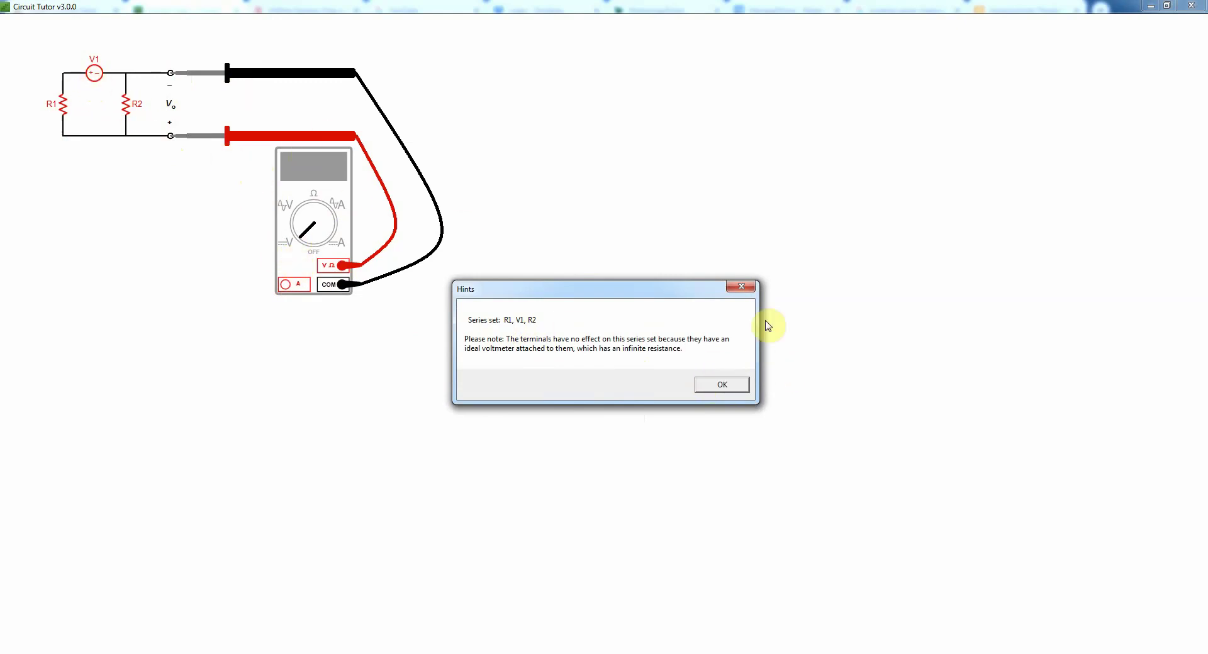
Review the sets summary and why R1, V1, R2 are in series, then finish the voltmeter example
{"action": "left_click", "coordinate": [716, 385]}
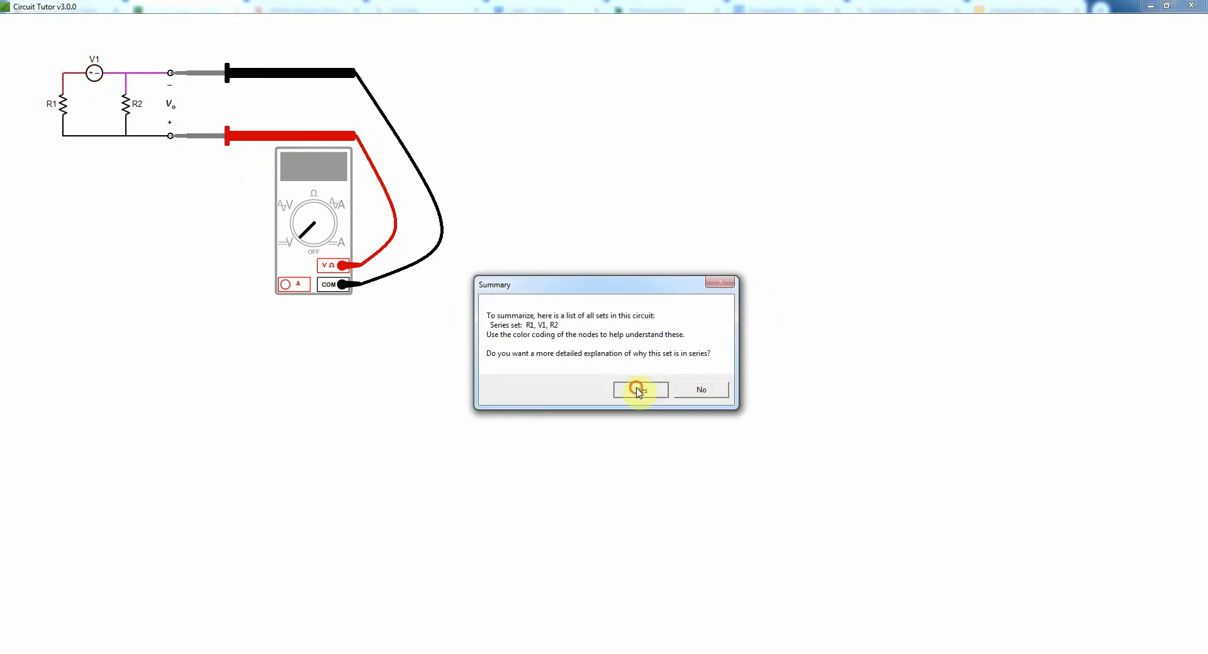
{"action": "left_click", "coordinate": [637, 390]}
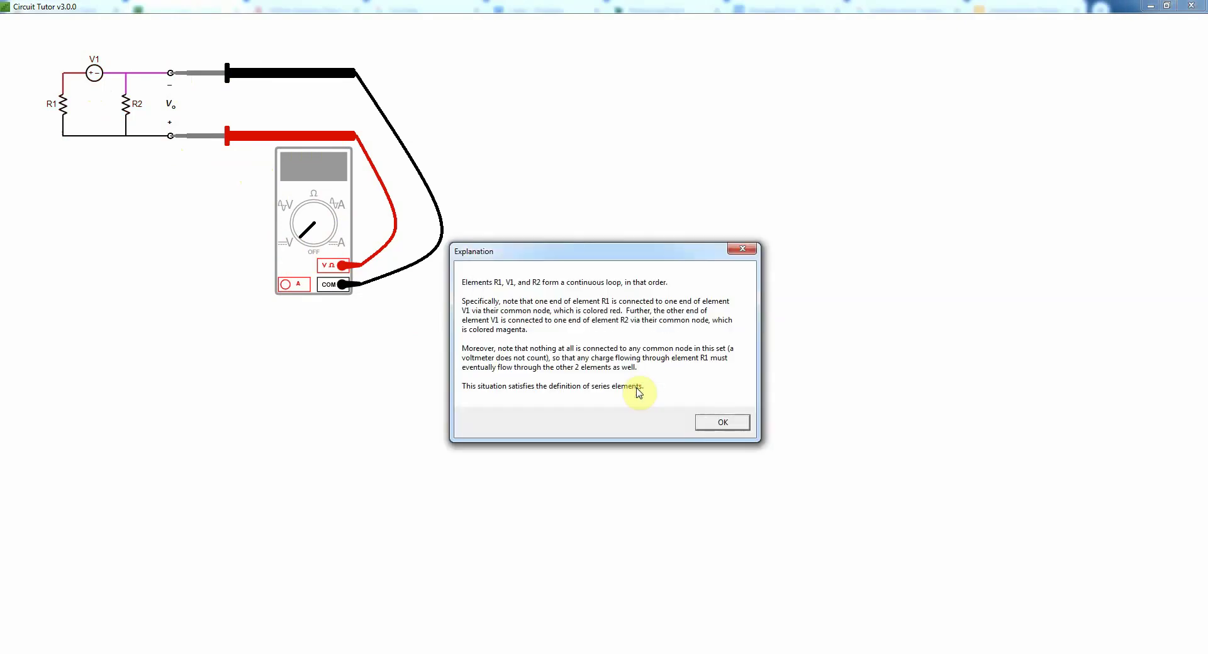
{"action": "left_click", "coordinate": [716, 420]}
{"action": "left_click", "coordinate": [664, 372]}
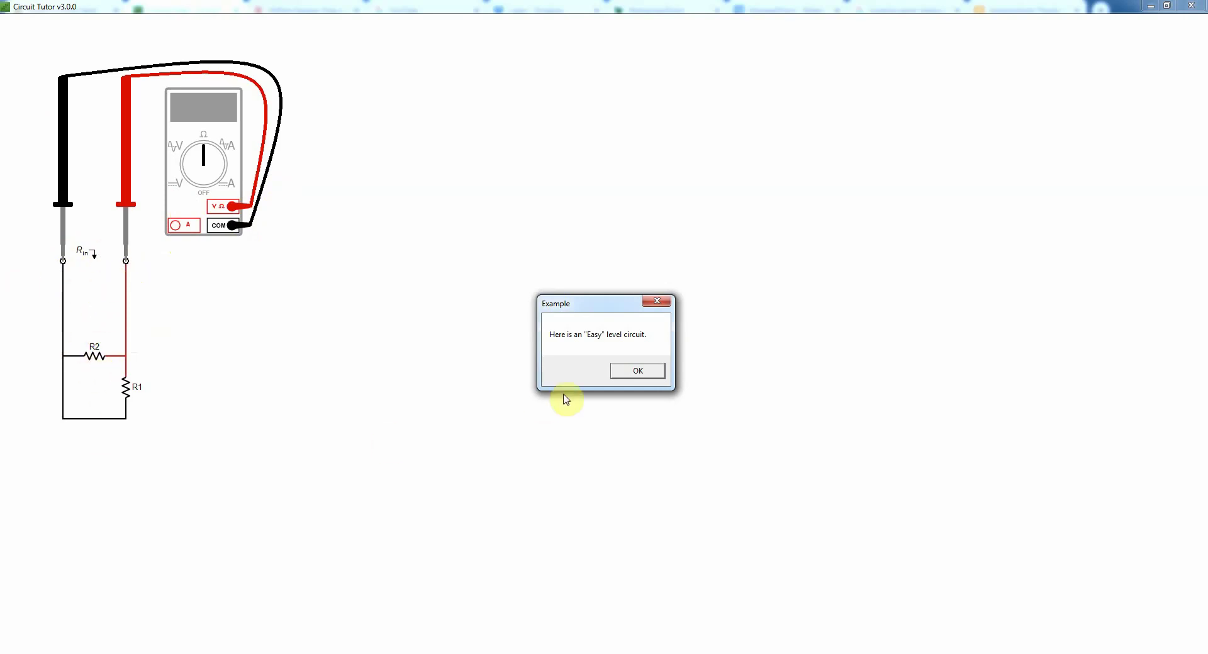
Read the ohmmeter example's hint and explanation for parallel R1, R2, declining the detailed explanation
{"action": "left_click", "coordinate": [642, 371]}
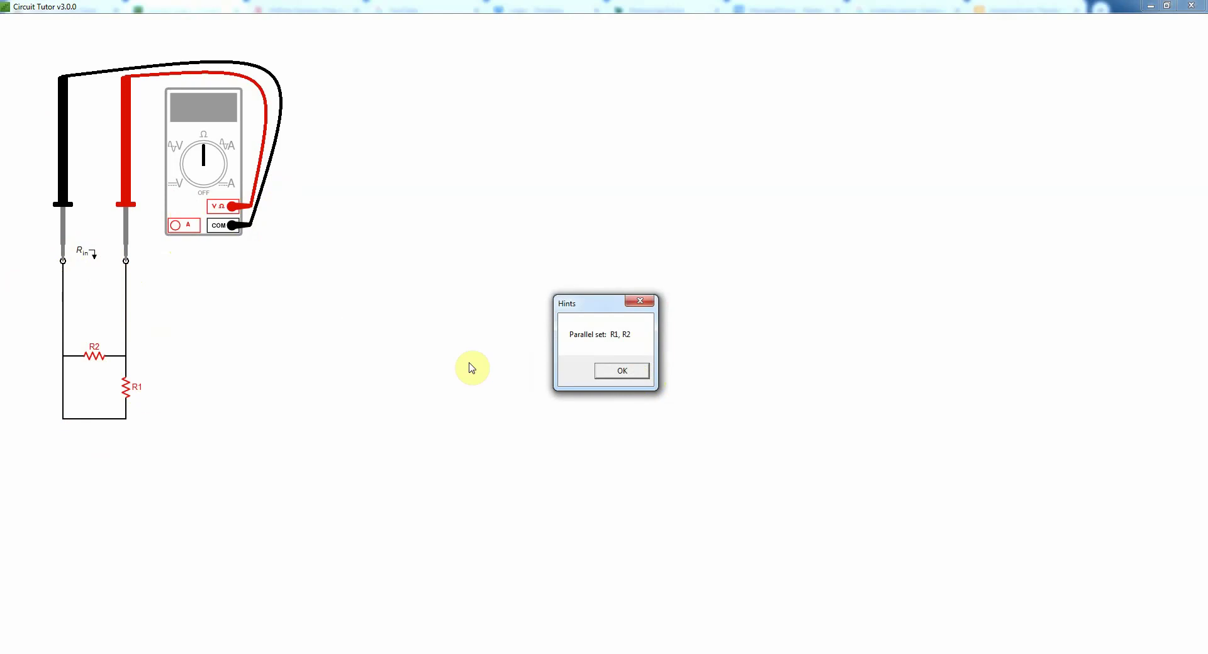
{"action": "left_click", "coordinate": [617, 372]}
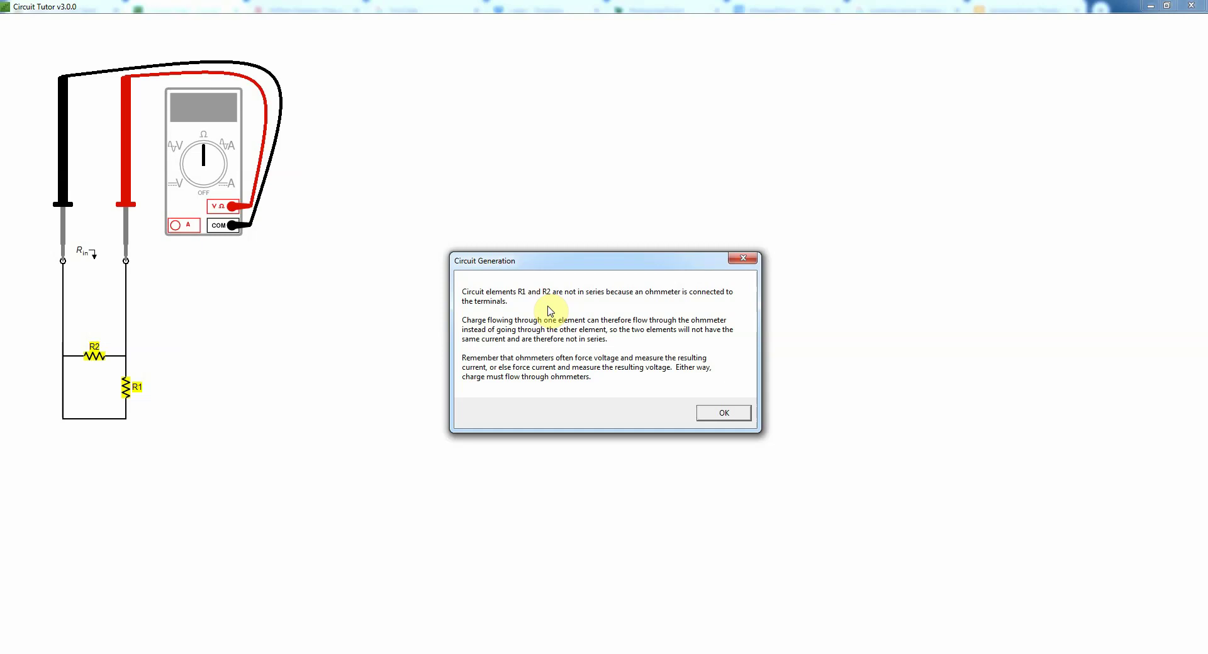
{"action": "left_click", "coordinate": [728, 413]}
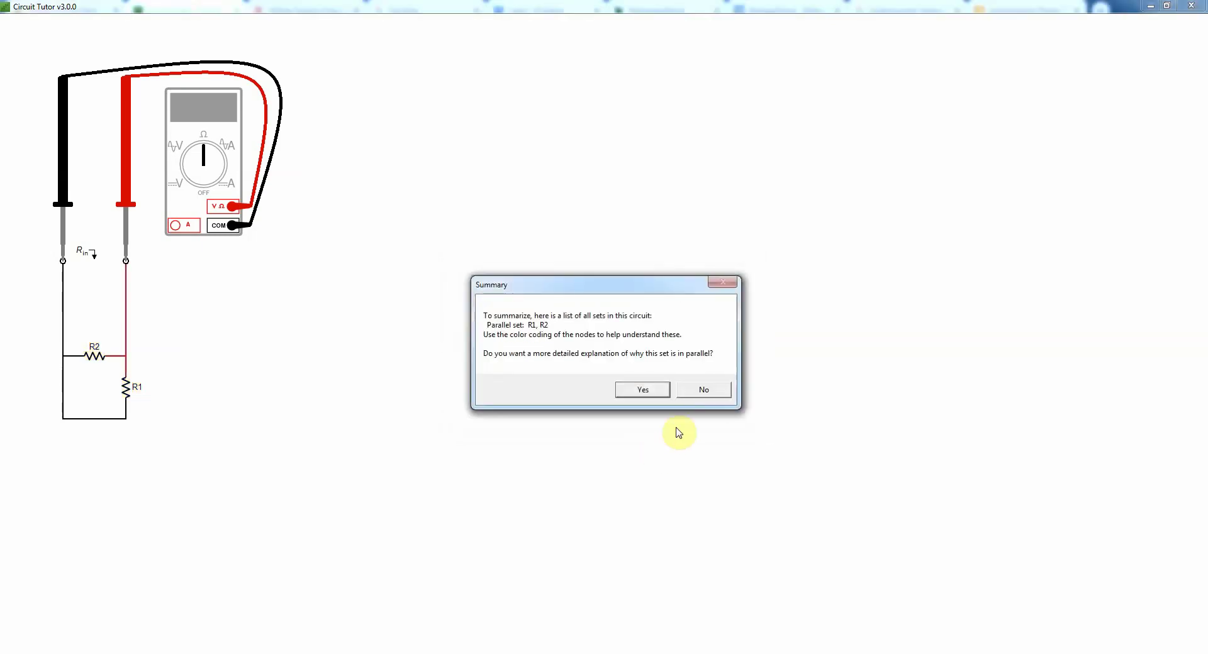
{"action": "left_click", "coordinate": [700, 391]}
{"action": "left_click", "coordinate": [664, 376]}
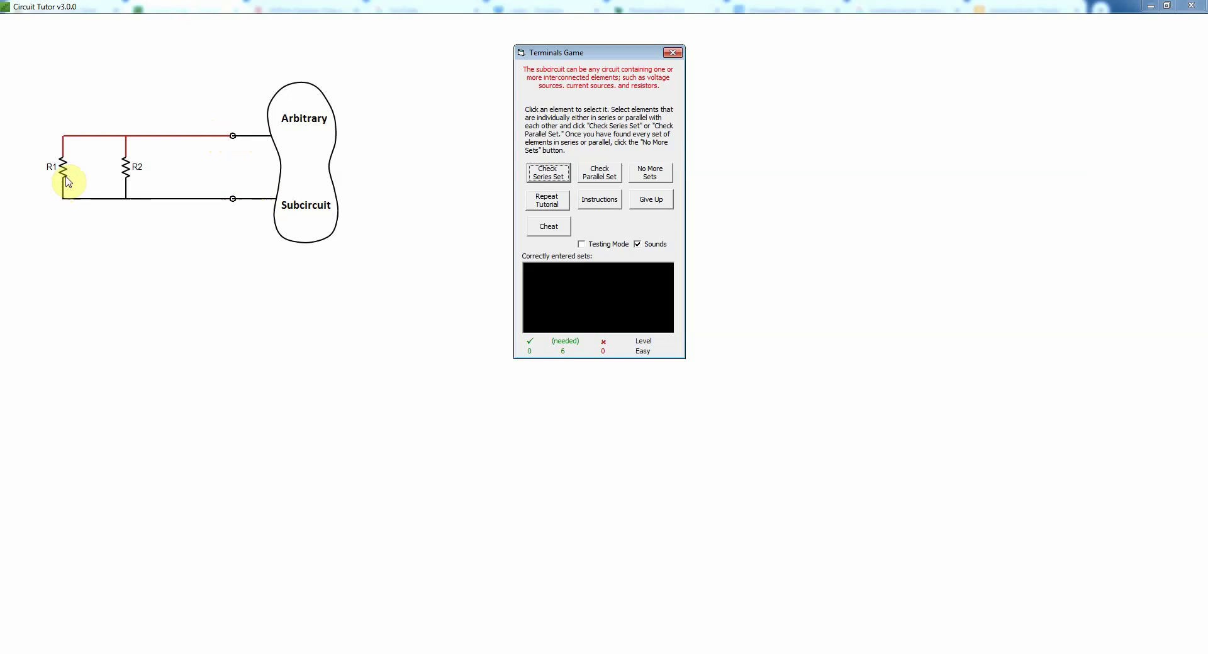
Submit R1 and R2 as a parallel set, then try them as series and acknowledge the caution
{"action": "left_click", "coordinate": [126, 173]}
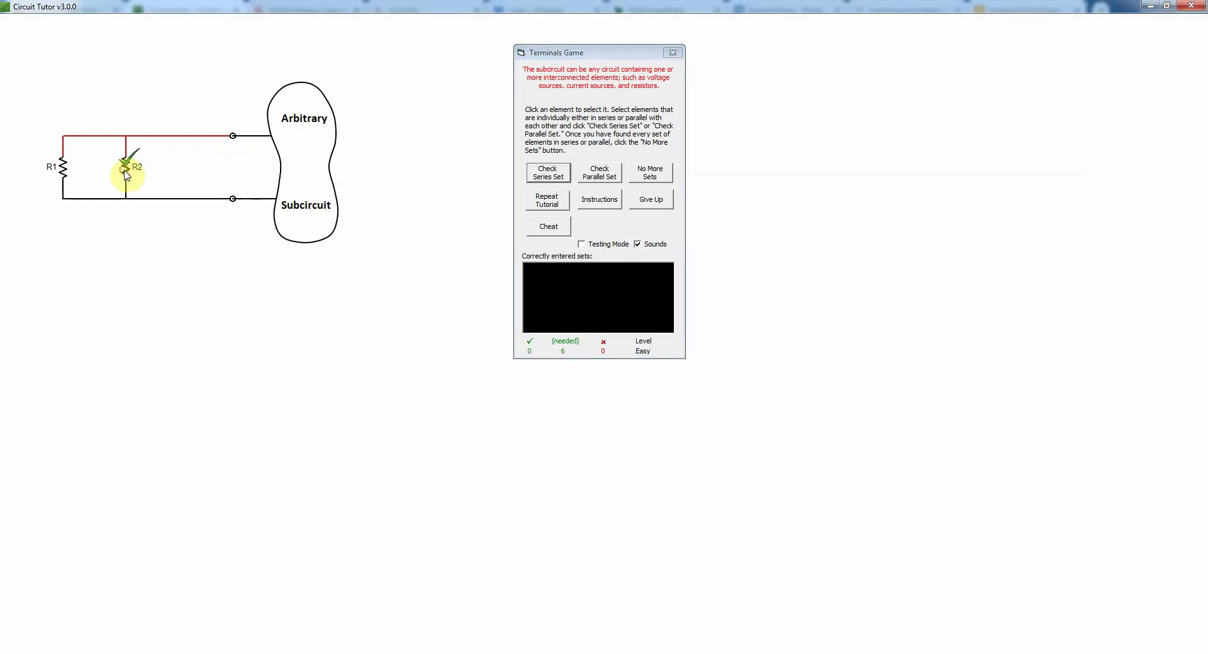
{"action": "left_click", "coordinate": [63, 166]}
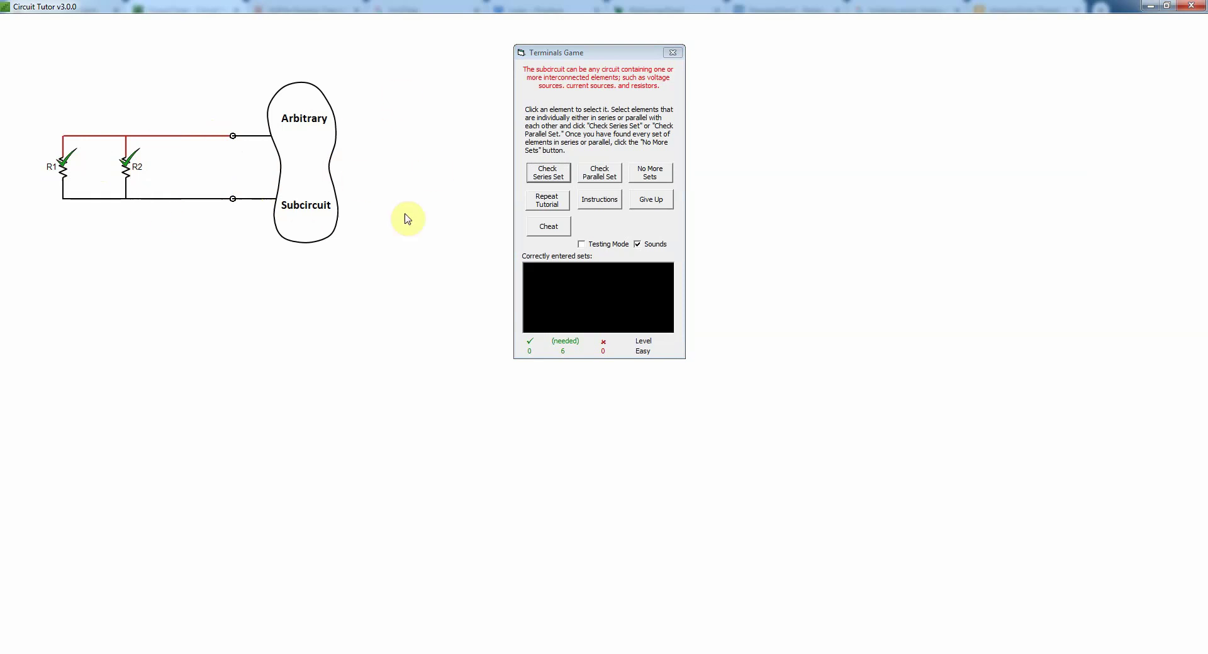
{"action": "left_click", "coordinate": [616, 175]}
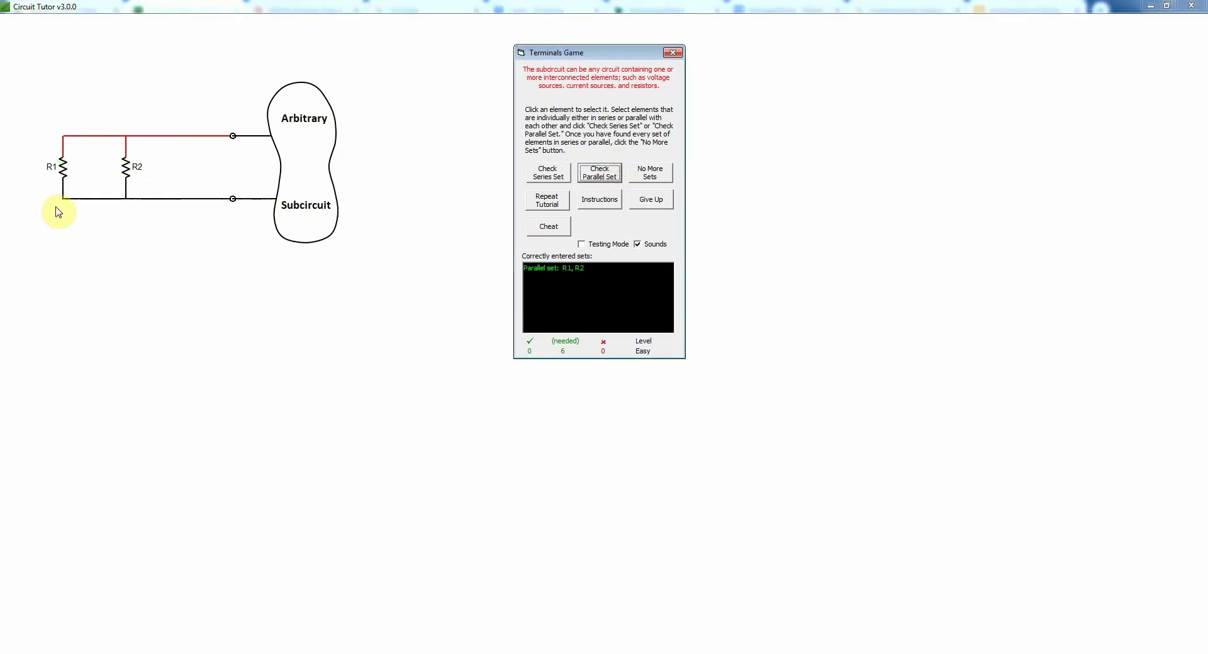
{"action": "left_click", "coordinate": [62, 176]}
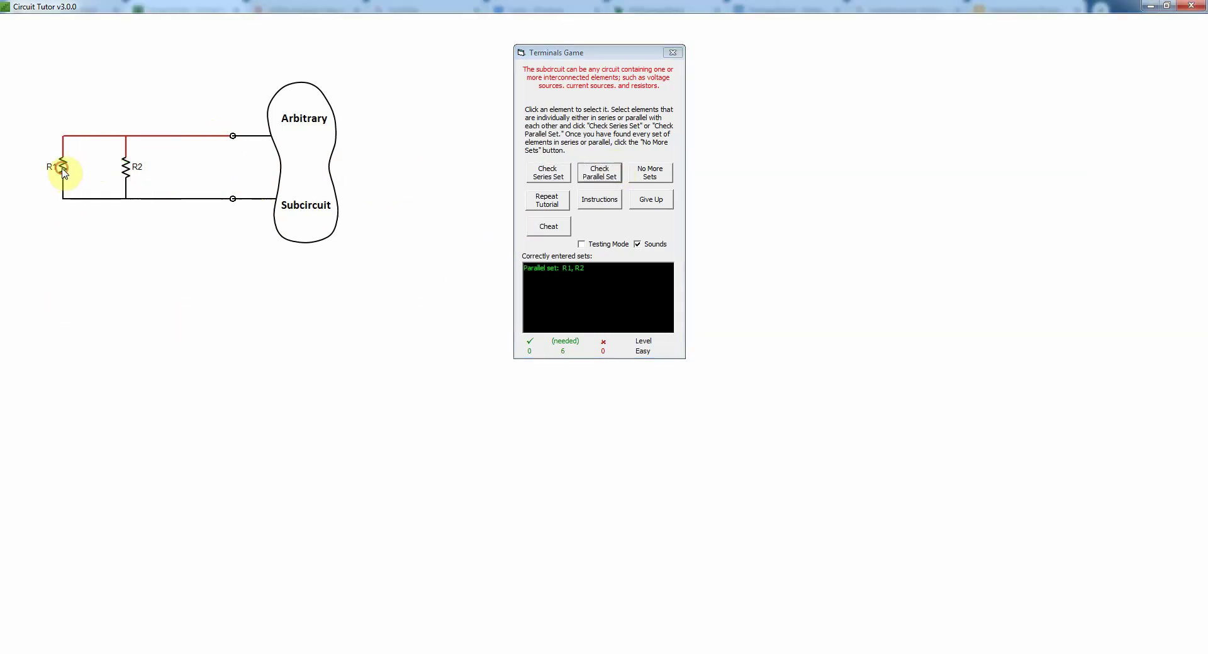
{"action": "left_click", "coordinate": [125, 170]}
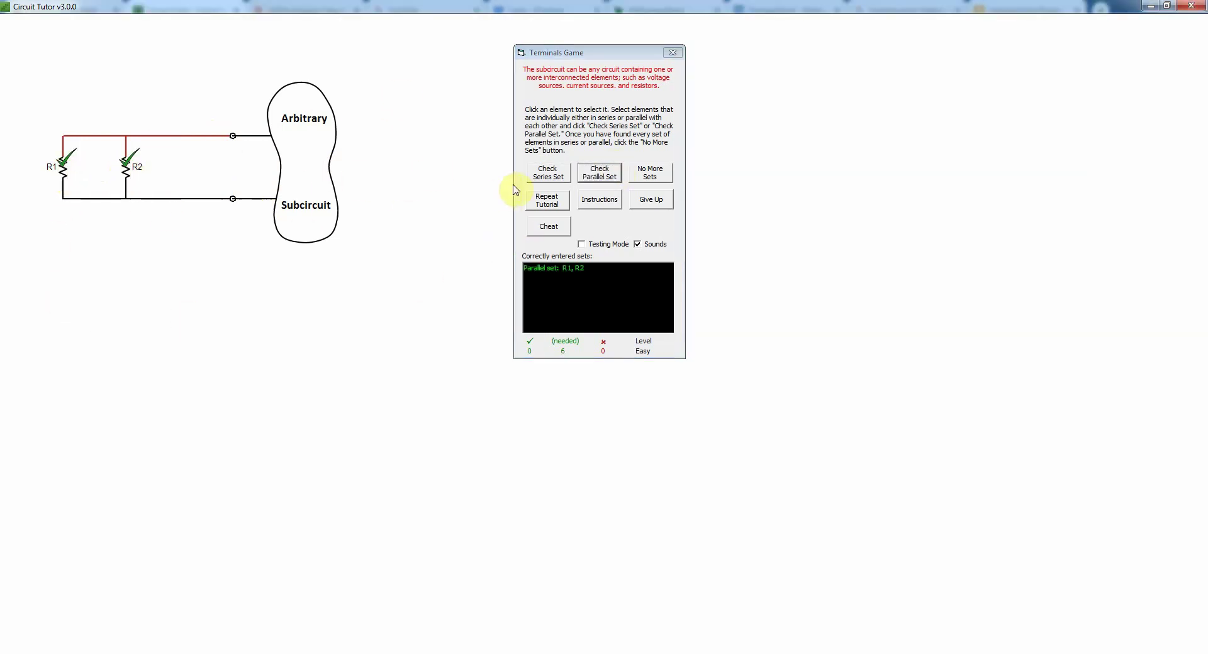
{"action": "left_click", "coordinate": [549, 177]}
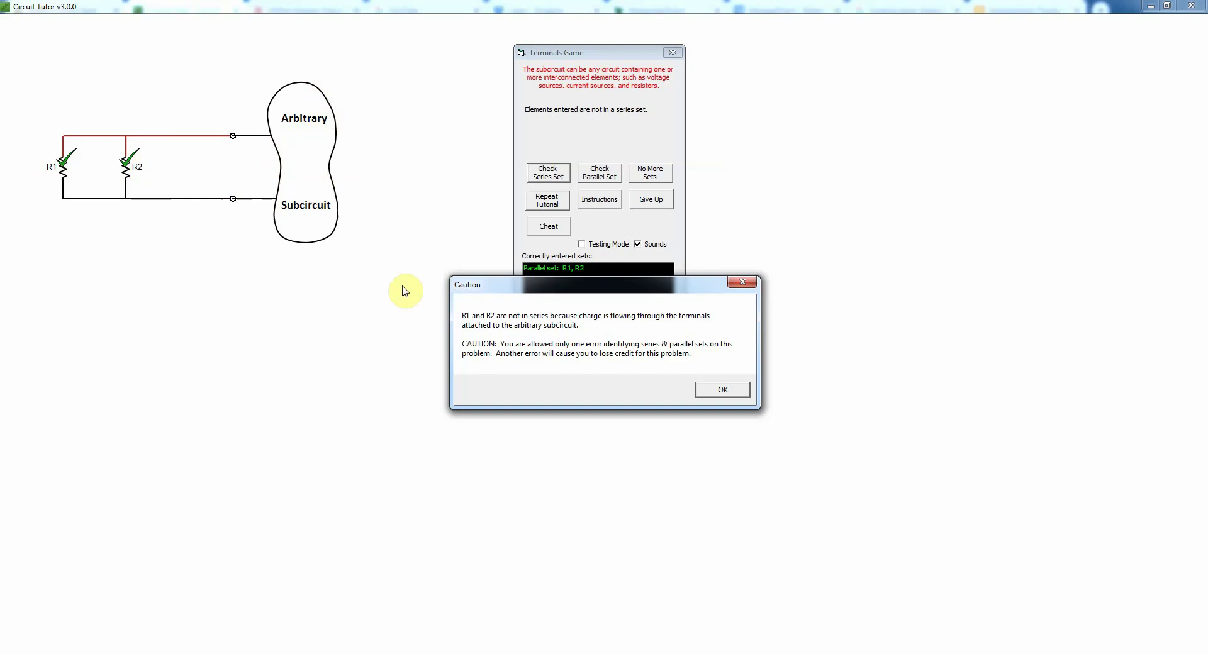
{"action": "left_click", "coordinate": [723, 391]}
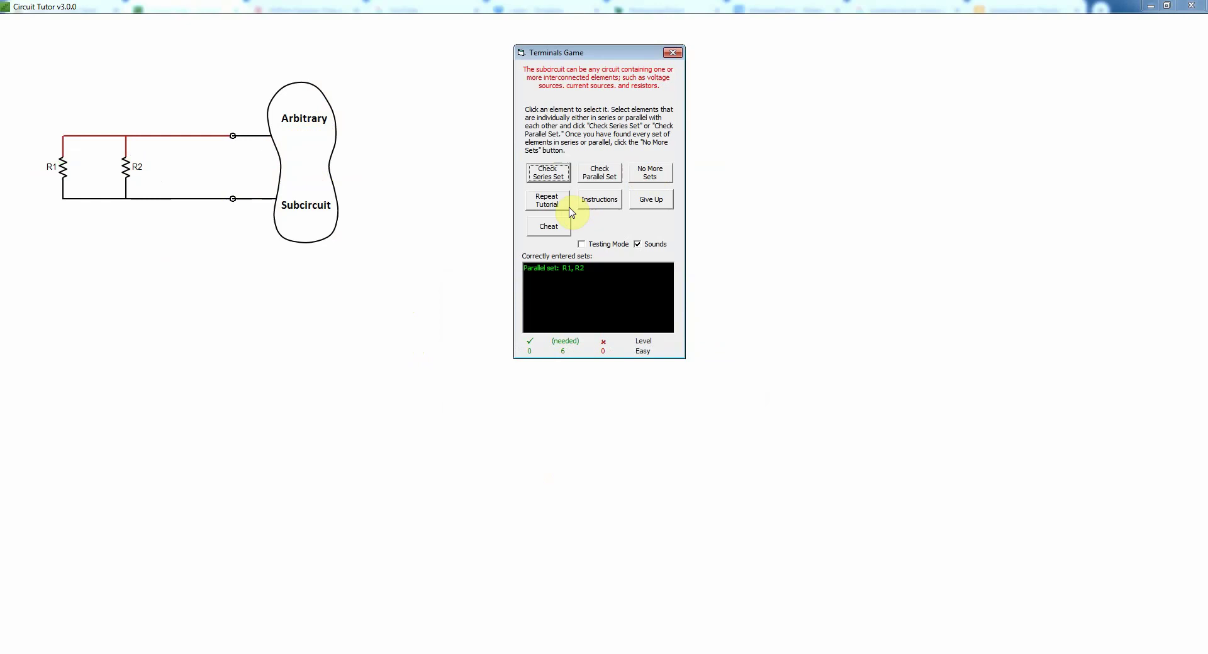
Declare no more sets, review the parallel-set explanation, and load the next problem
{"action": "left_click", "coordinate": [652, 175]}
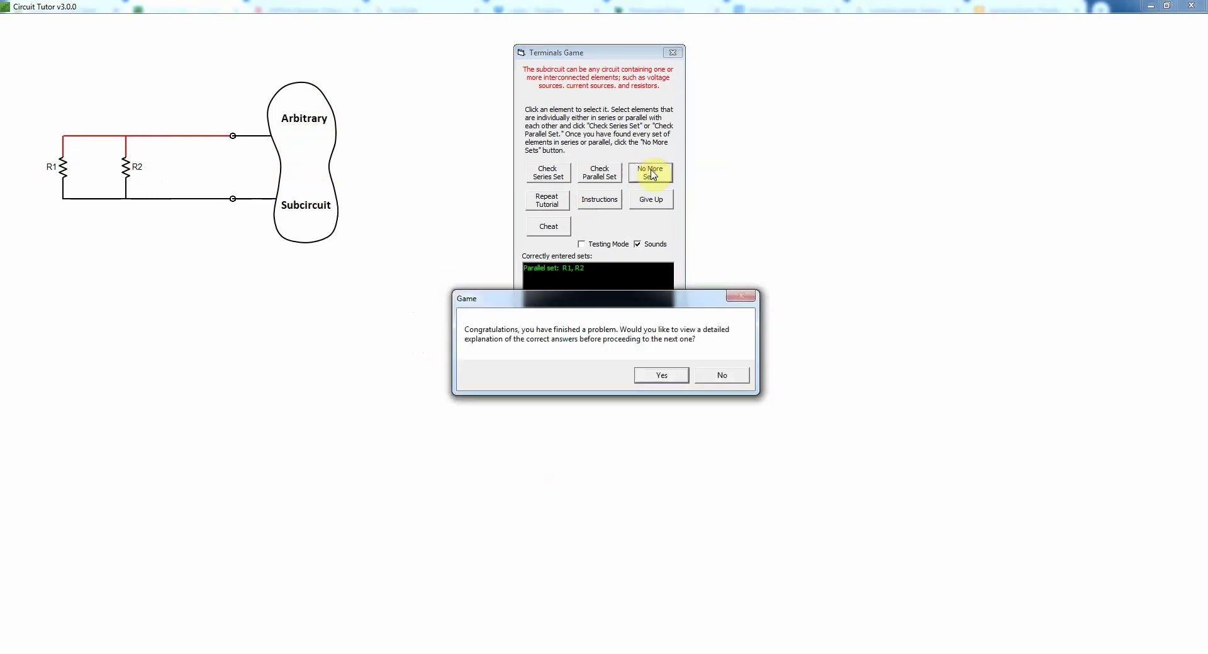
{"action": "left_click", "coordinate": [663, 376]}
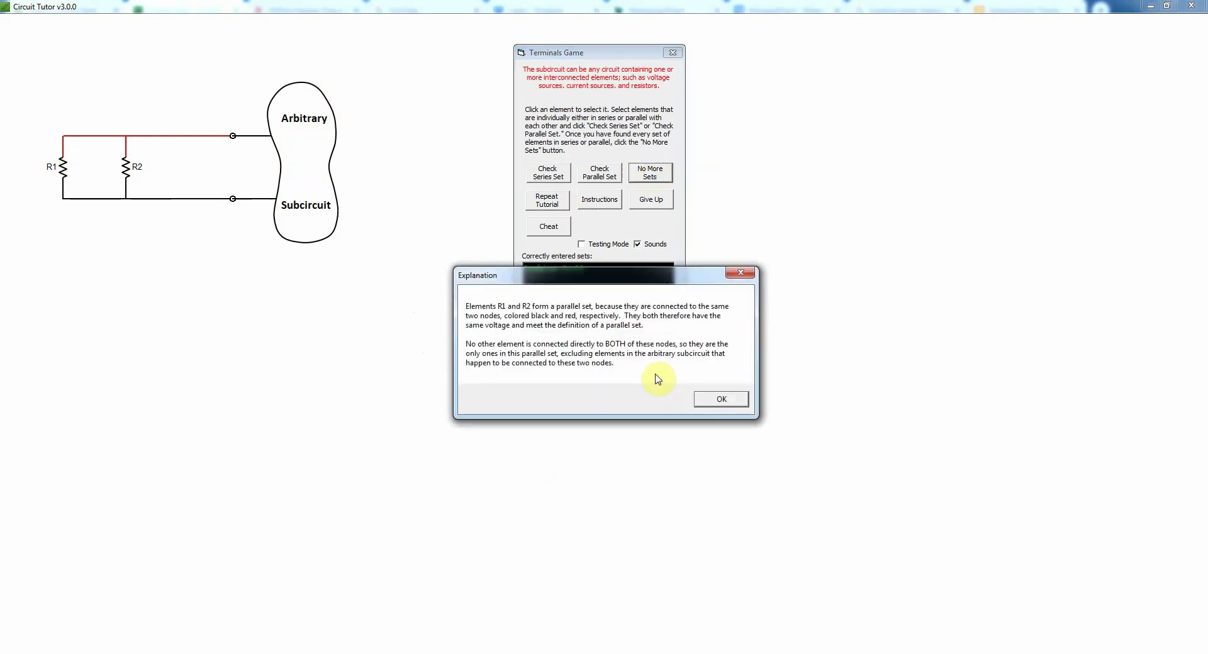
{"action": "left_click", "coordinate": [715, 406]}
{"action": "left_click", "coordinate": [623, 369]}
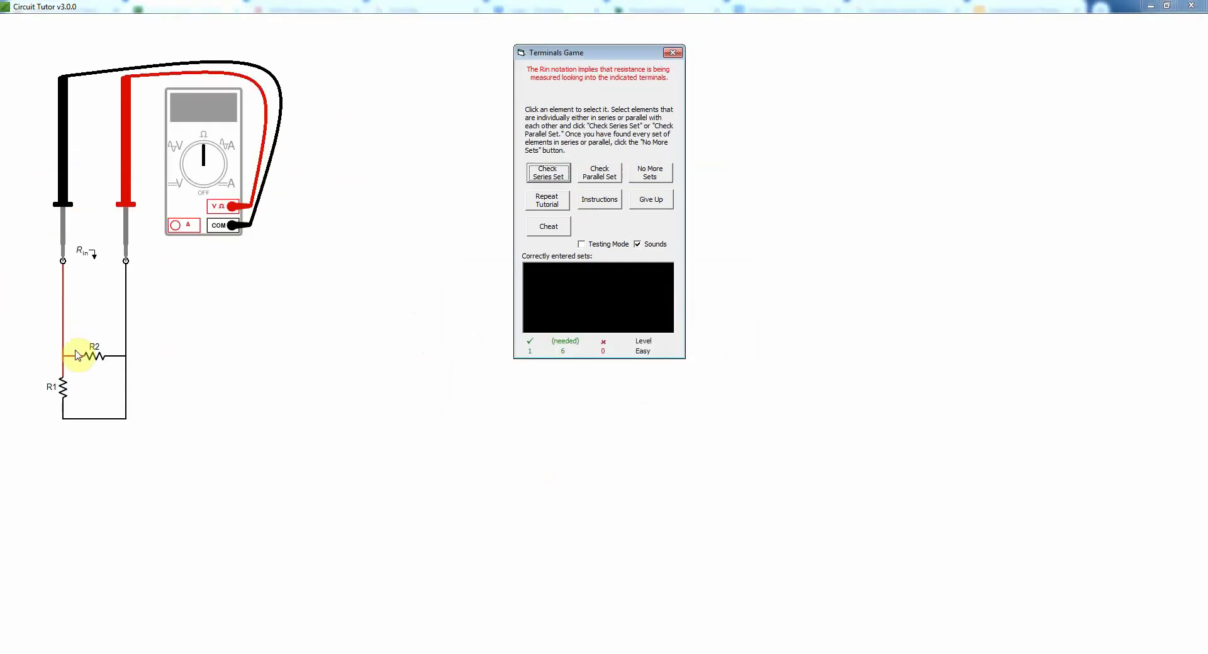
Submit R2 and R1 in the ohmmeter circuit as a parallel set
{"action": "left_click", "coordinate": [97, 359]}
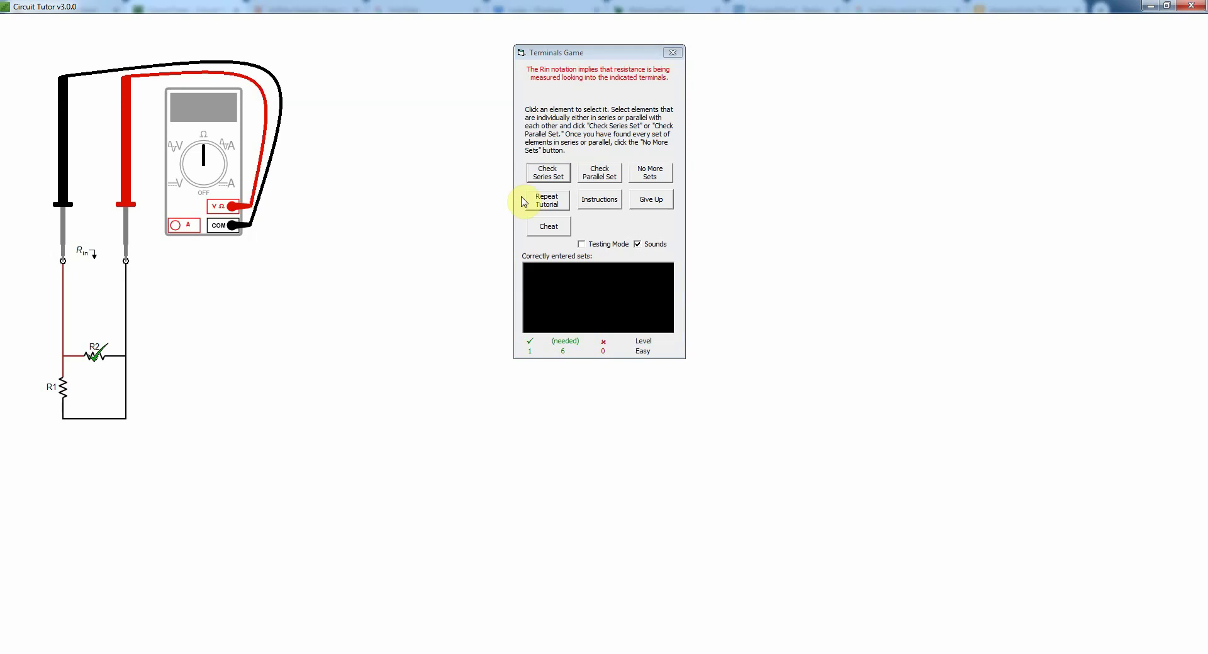
{"action": "left_click", "coordinate": [64, 390]}
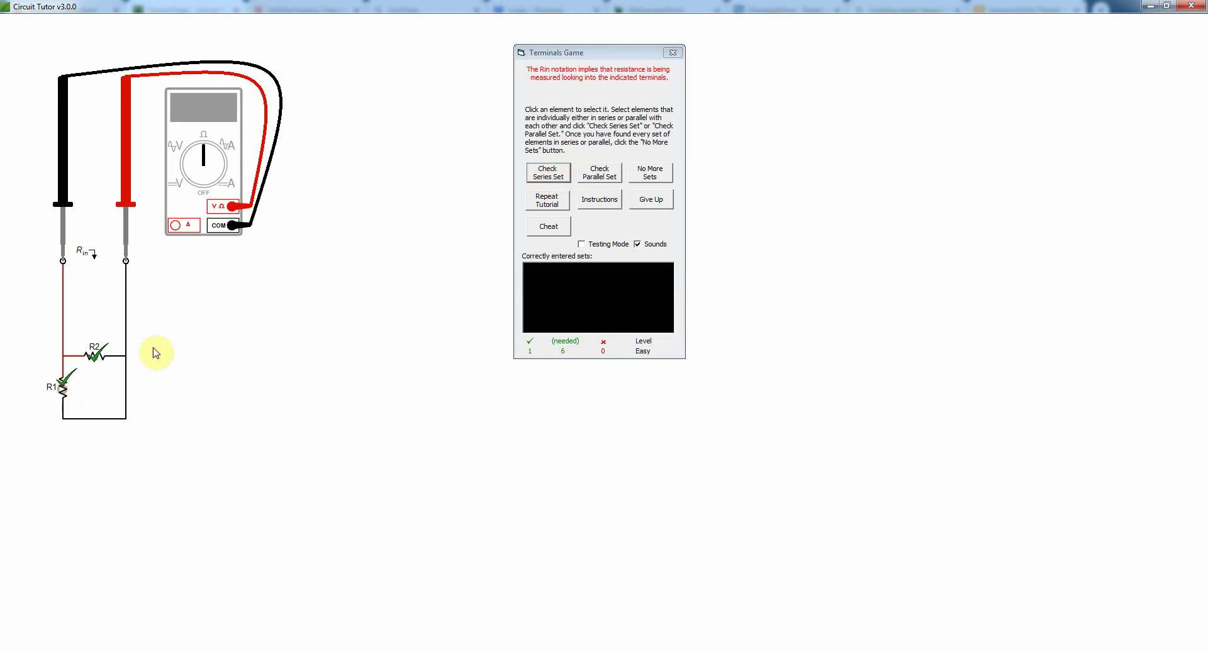
{"action": "left_click", "coordinate": [619, 179]}
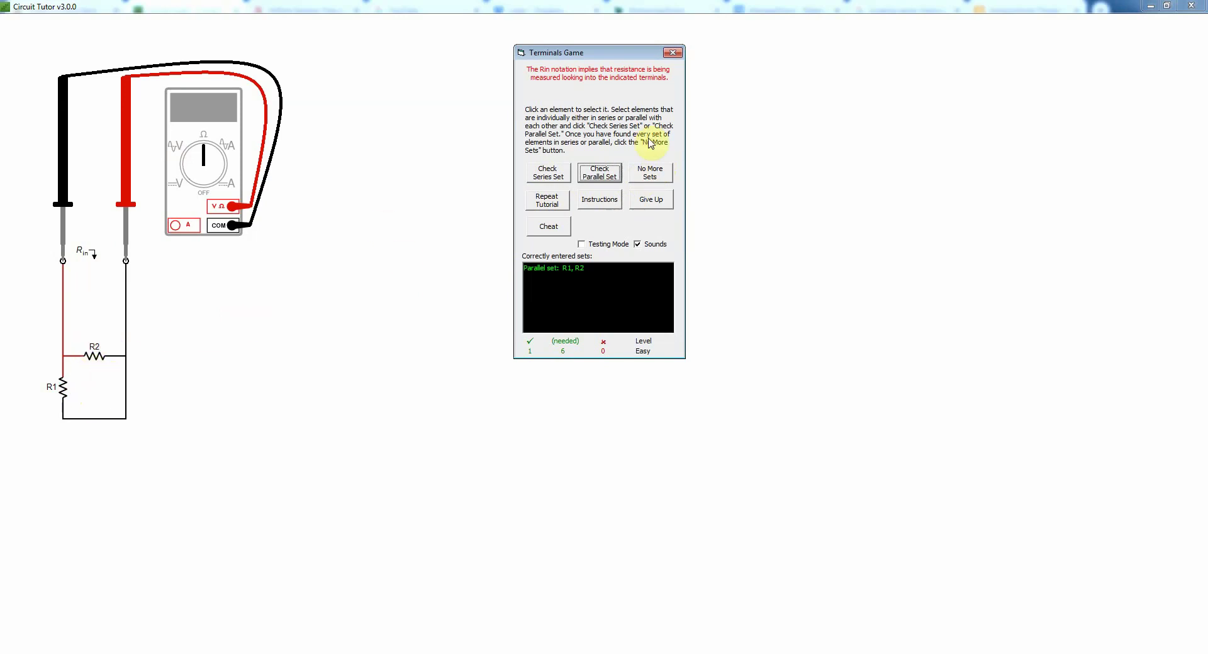
Declare no more sets, view the parallel explanation, and load the Vo voltmeter problem
{"action": "left_click", "coordinate": [652, 177]}
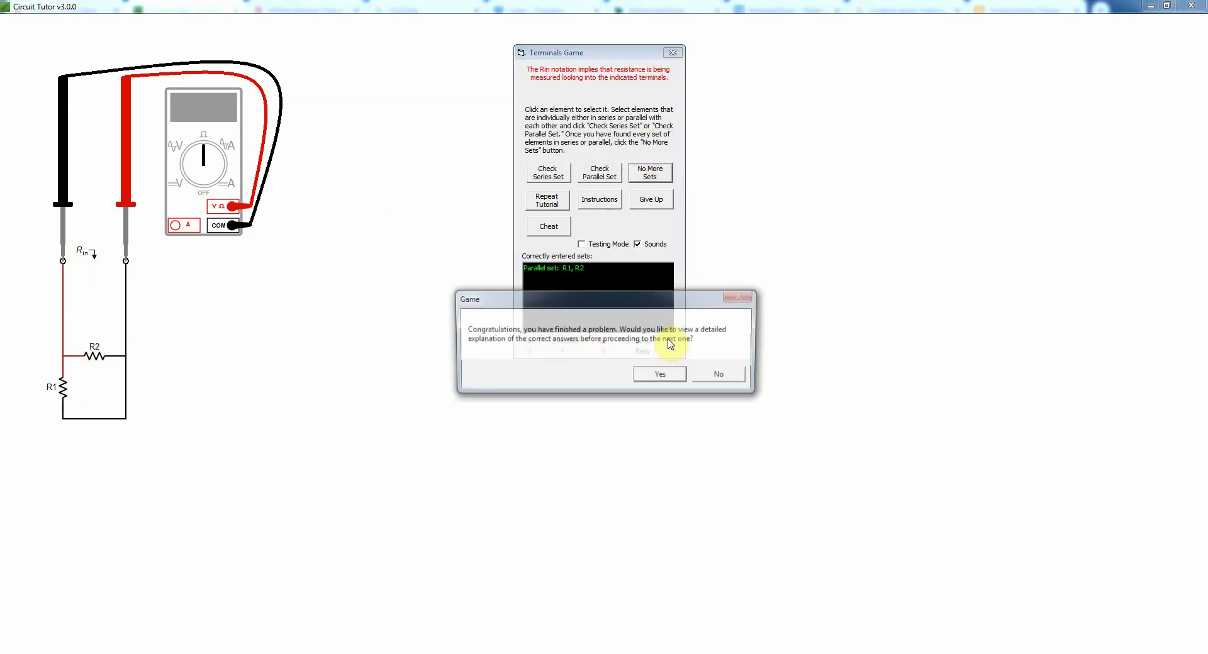
{"action": "left_click", "coordinate": [660, 376]}
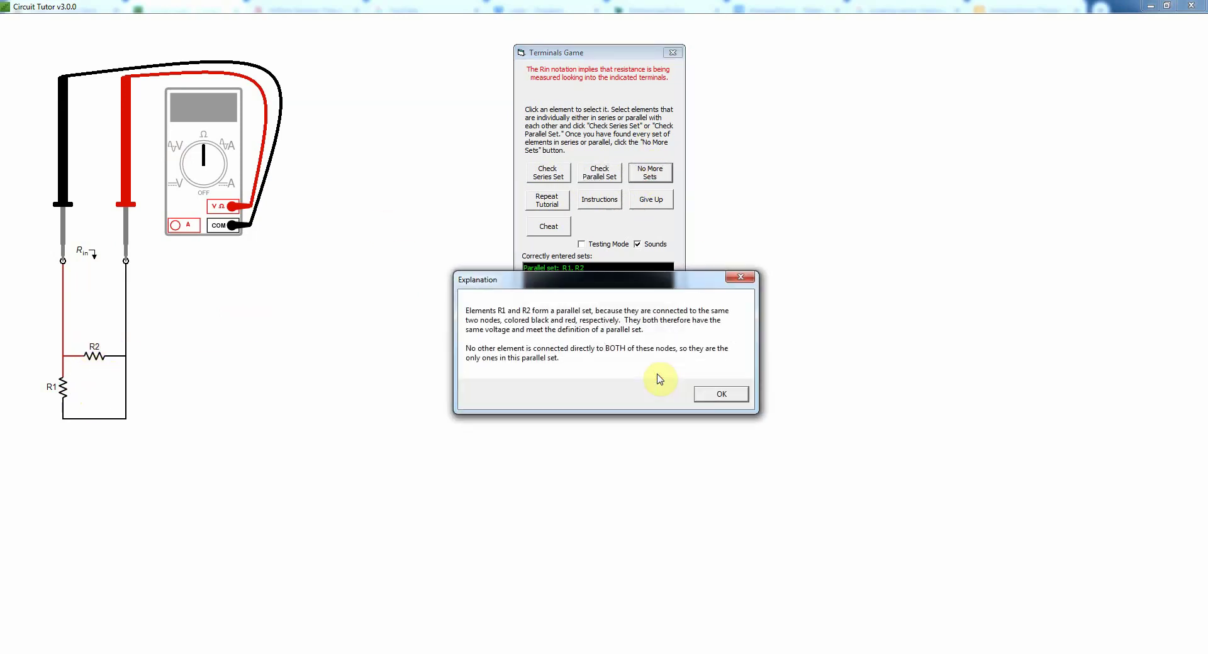
{"action": "left_click", "coordinate": [722, 394]}
{"action": "left_click", "coordinate": [629, 371]}
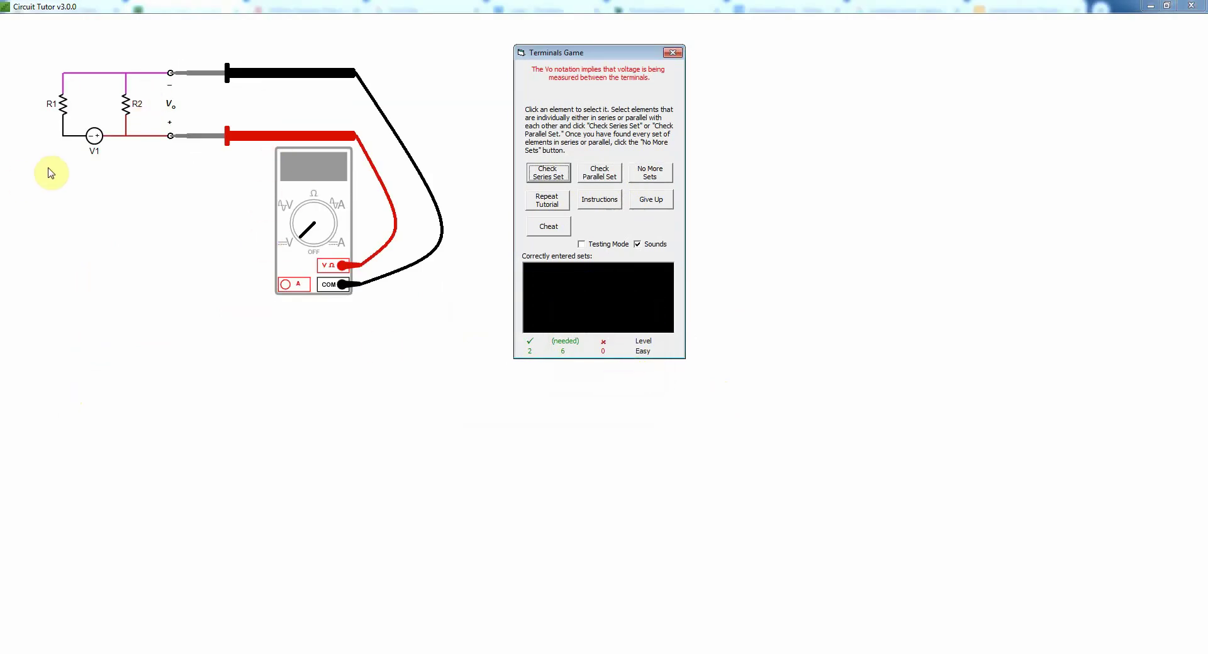
Submit R1, V1 and R2 as a series set, finish, and skip the explanation
{"action": "left_click", "coordinate": [63, 107]}
{"action": "left_click", "coordinate": [95, 134]}
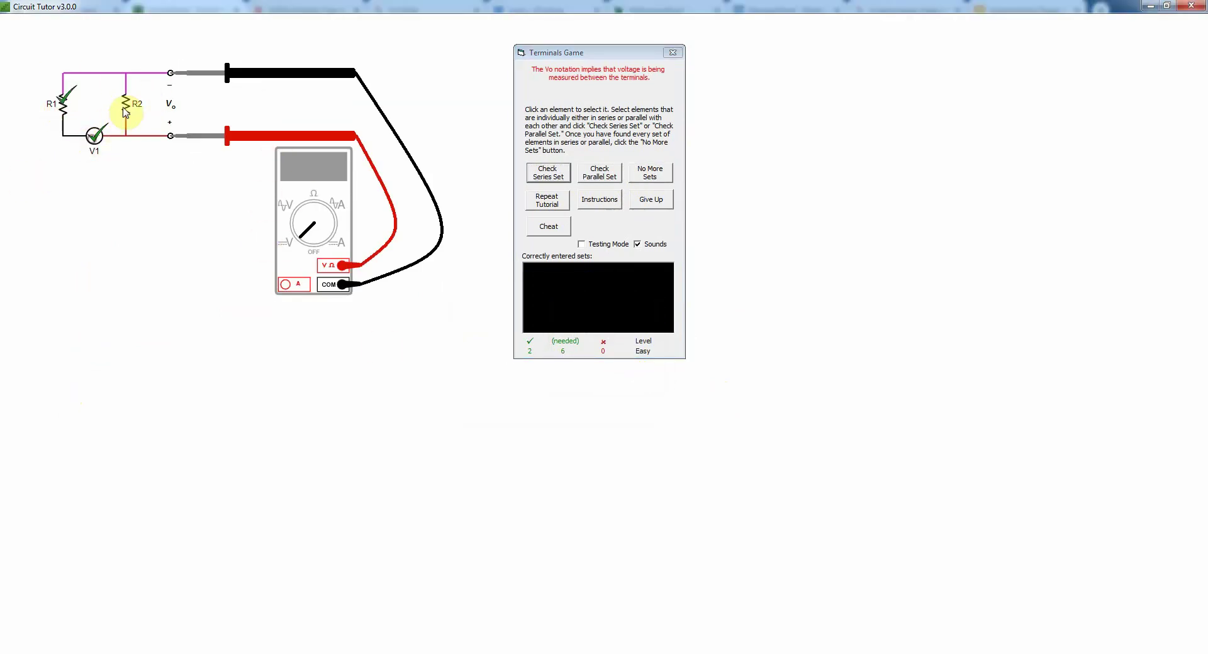
{"action": "left_click", "coordinate": [126, 105]}
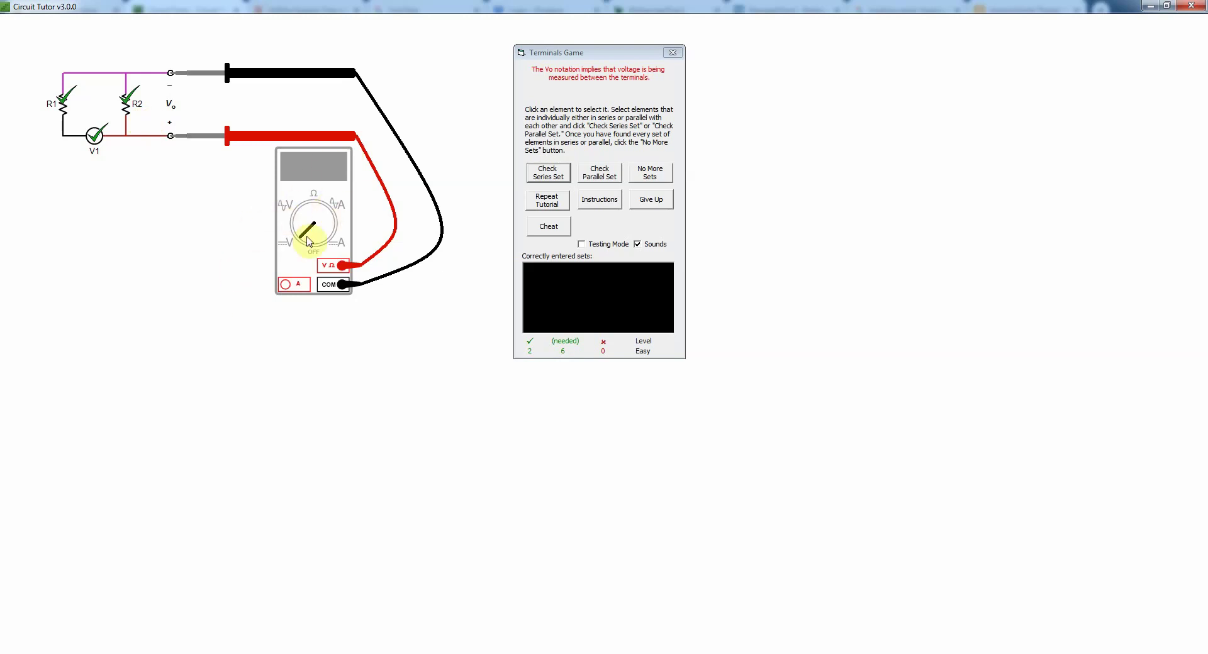
{"action": "left_click", "coordinate": [561, 175]}
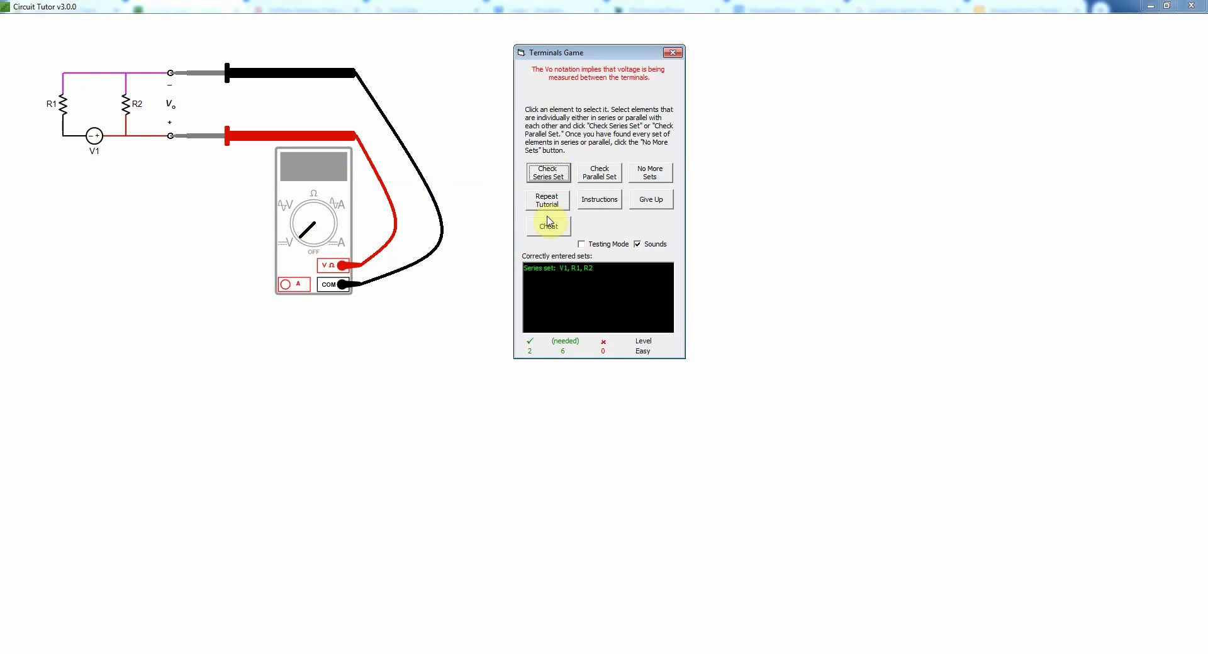
{"action": "left_click", "coordinate": [654, 177]}
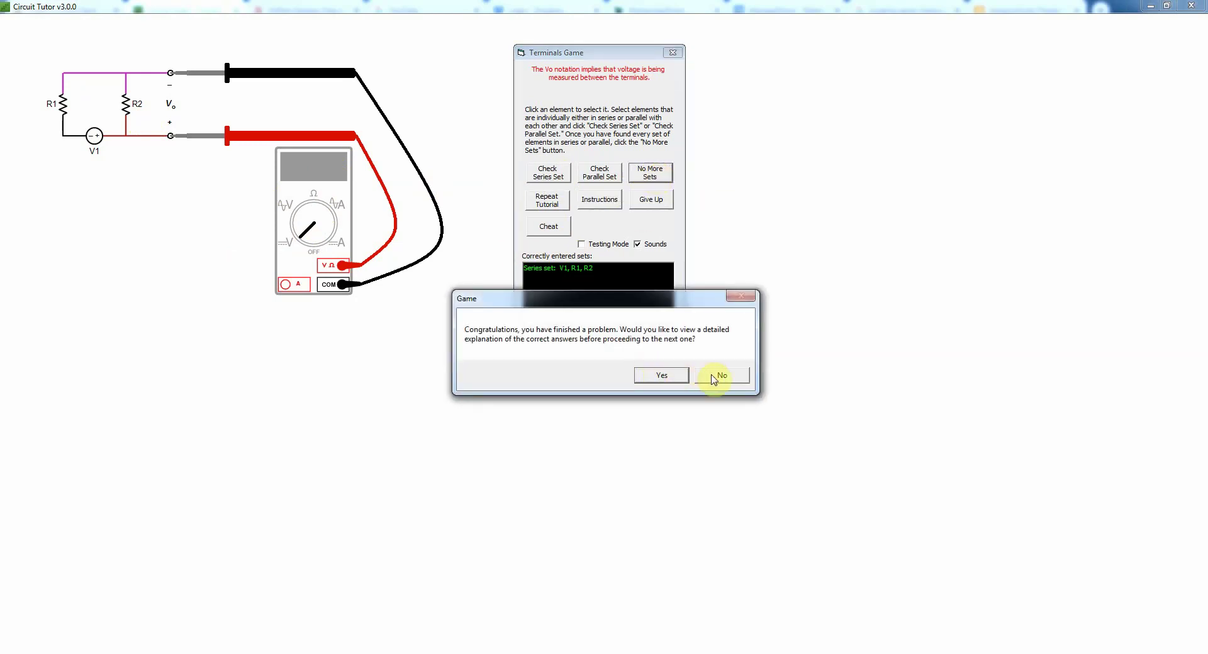
{"action": "left_click", "coordinate": [716, 377]}
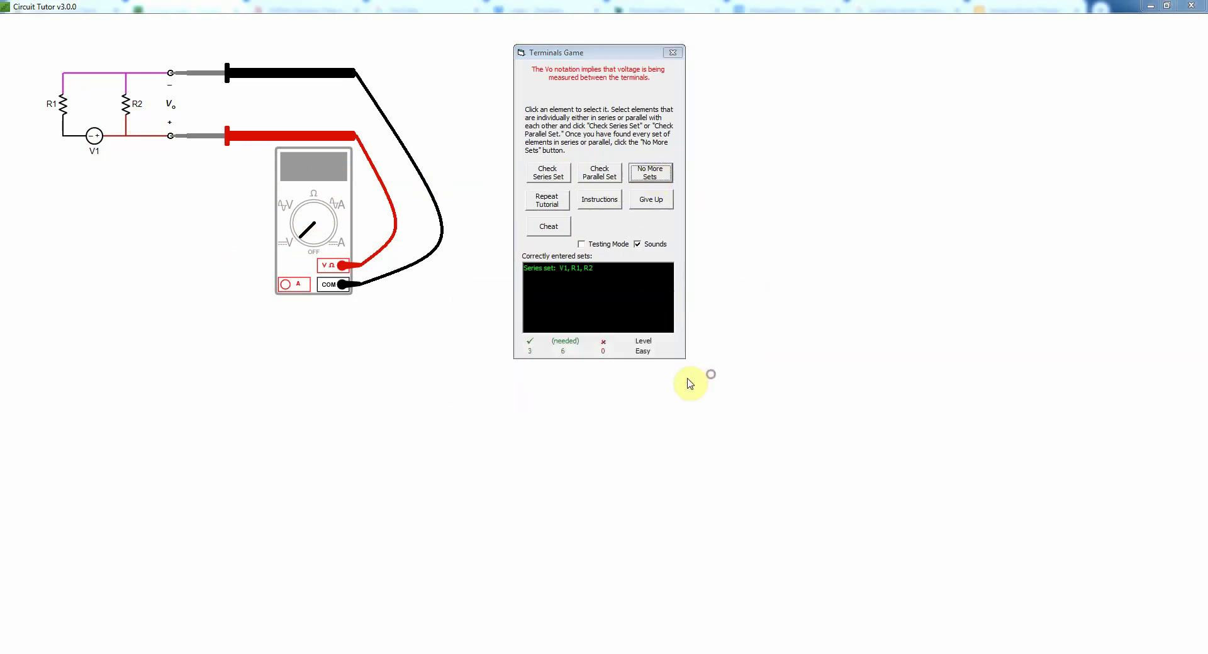
Leave the easy problem and submit R2 and R5 as a parallel set on the Medium circuit
{"action": "left_click", "coordinate": [676, 55]}
{"action": "left_click", "coordinate": [661, 374]}
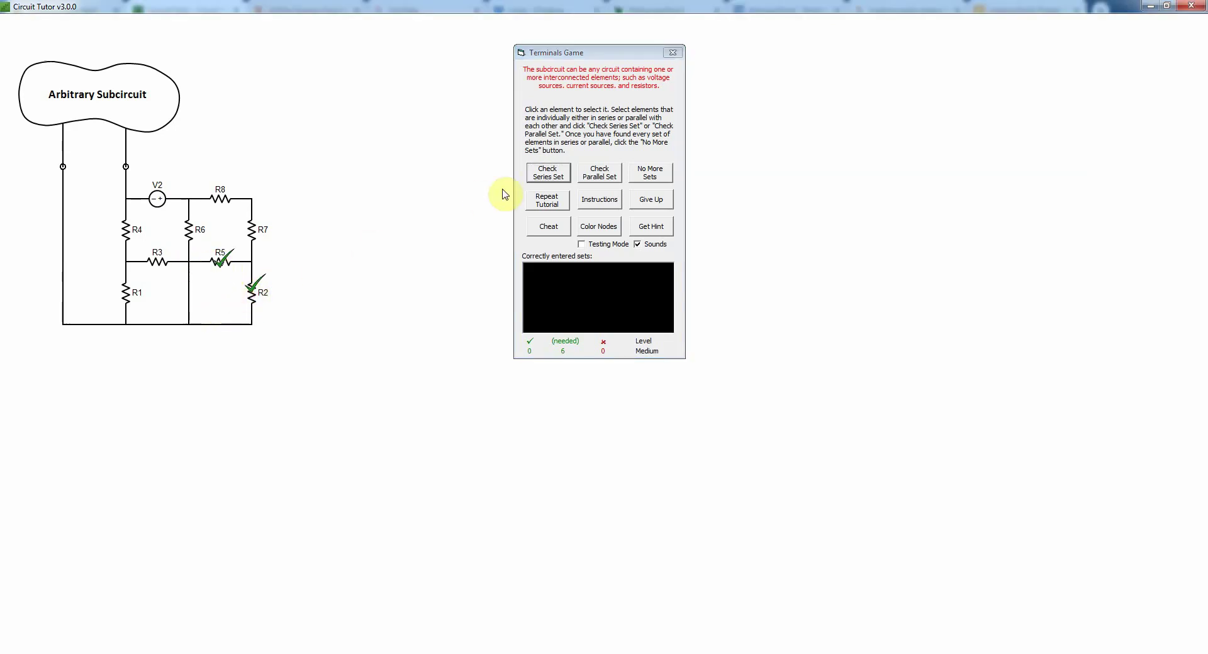
{"action": "left_click", "coordinate": [582, 175]}
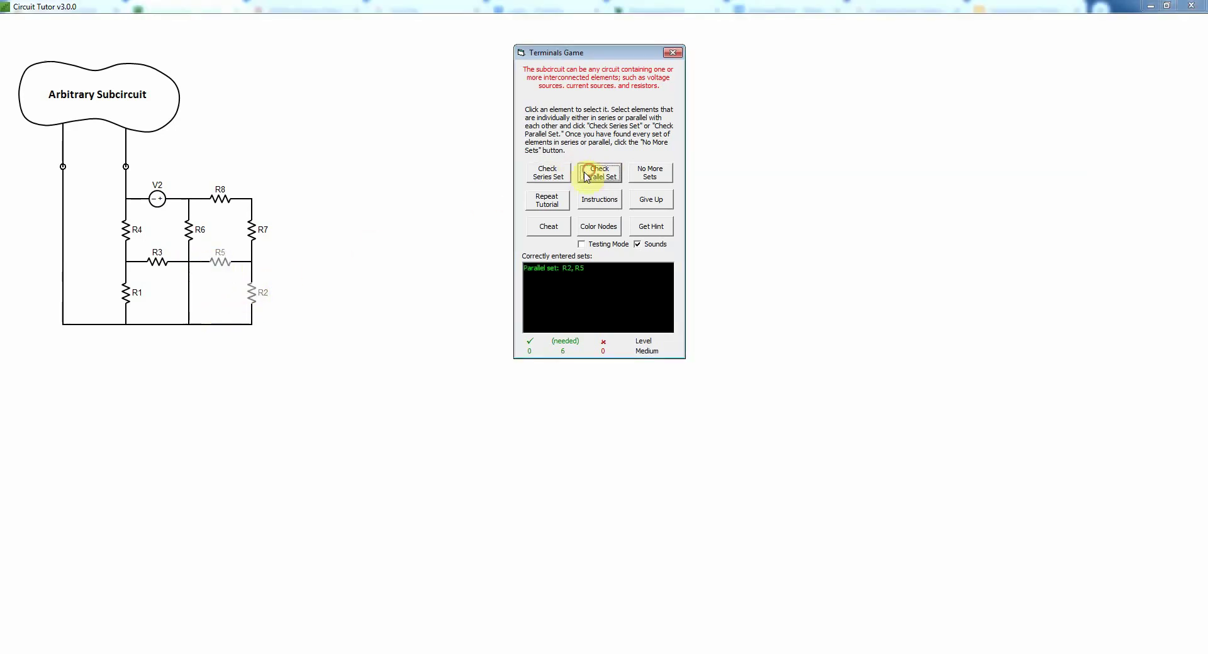
Submit R3 and R1 as a parallel set, then select R4 and V2
{"action": "left_click", "coordinate": [158, 261]}
{"action": "left_click", "coordinate": [127, 298]}
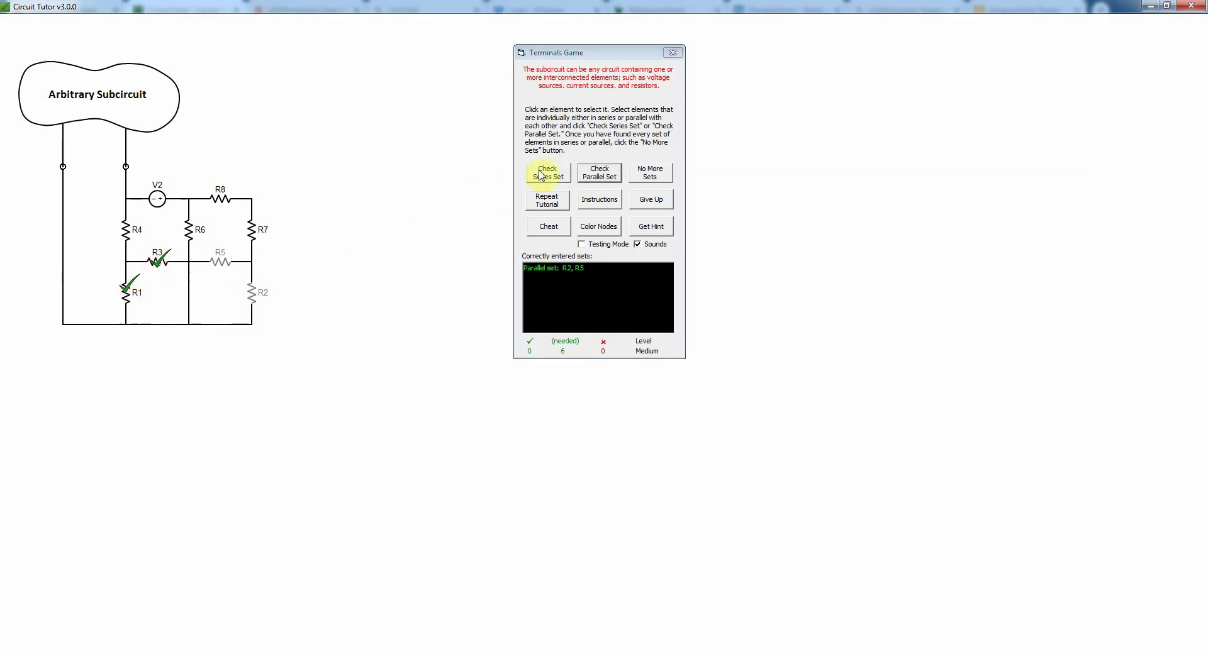
{"action": "left_click", "coordinate": [582, 175]}
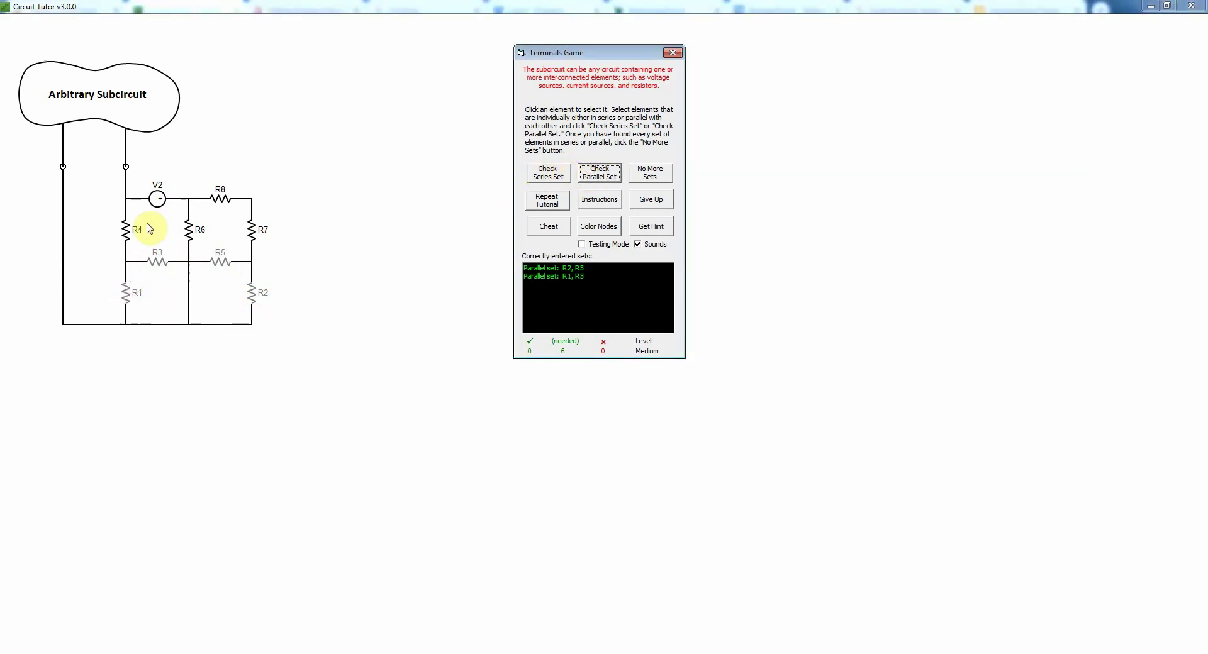
{"action": "left_click", "coordinate": [128, 232]}
{"action": "left_click", "coordinate": [157, 199]}
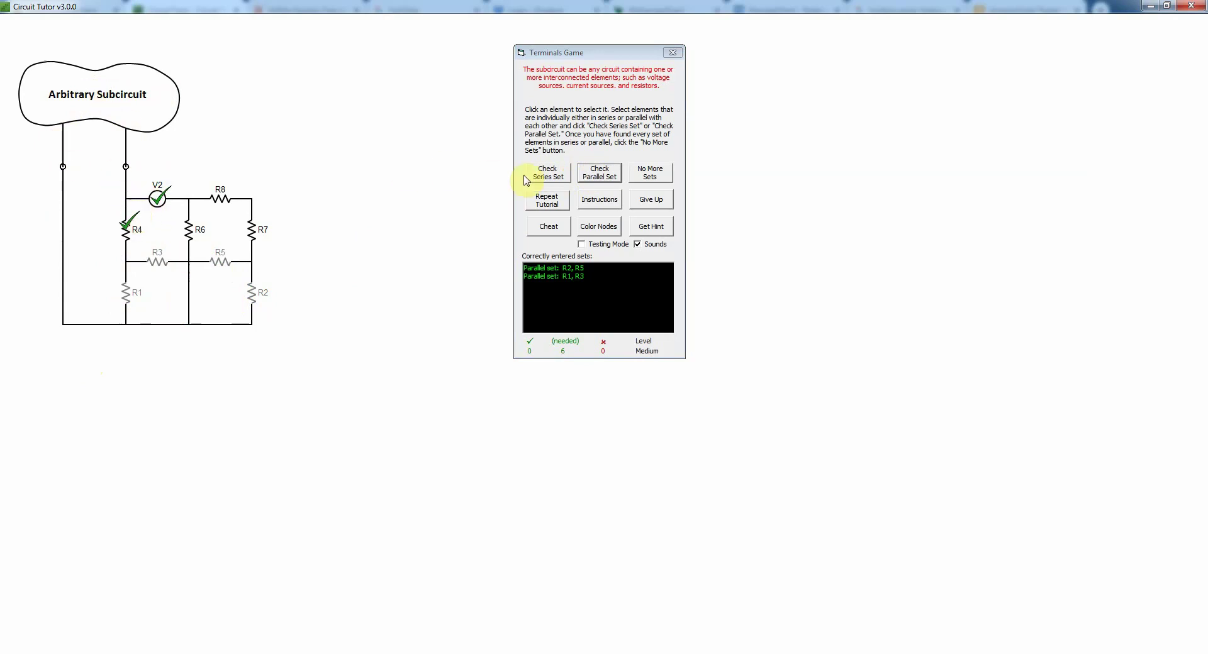
Check R4 and V2 as series, dismiss the rejection, select R8 and R7, and declare no more sets
{"action": "left_click", "coordinate": [544, 176]}
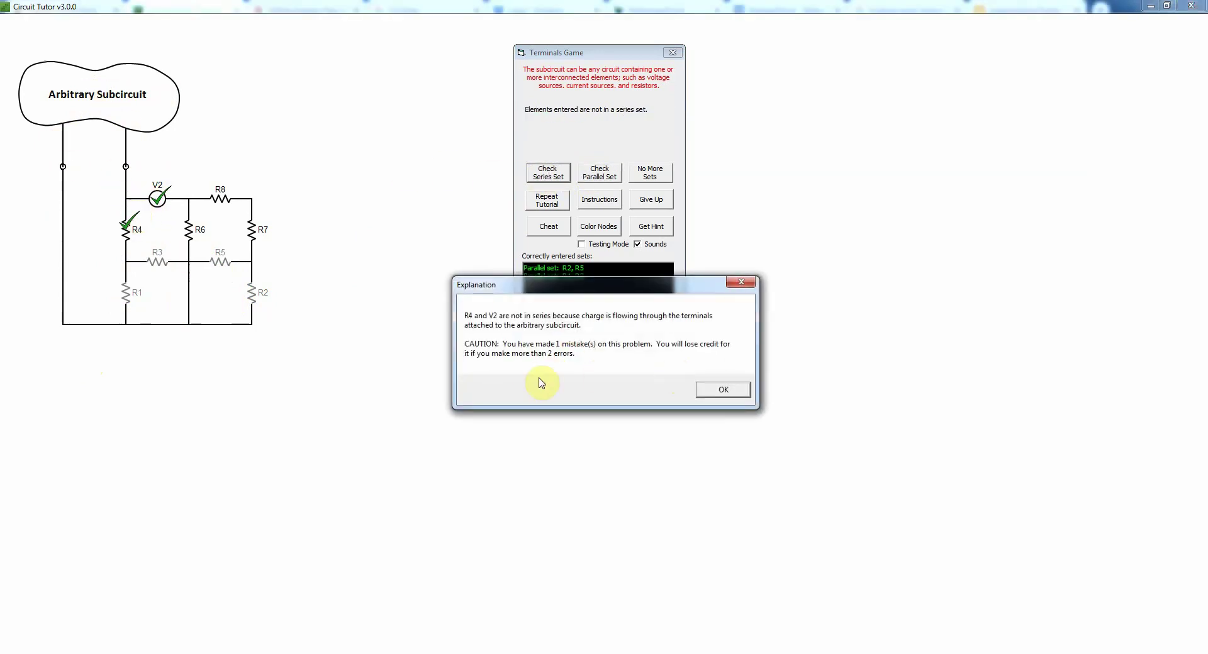
{"action": "left_click", "coordinate": [723, 390]}
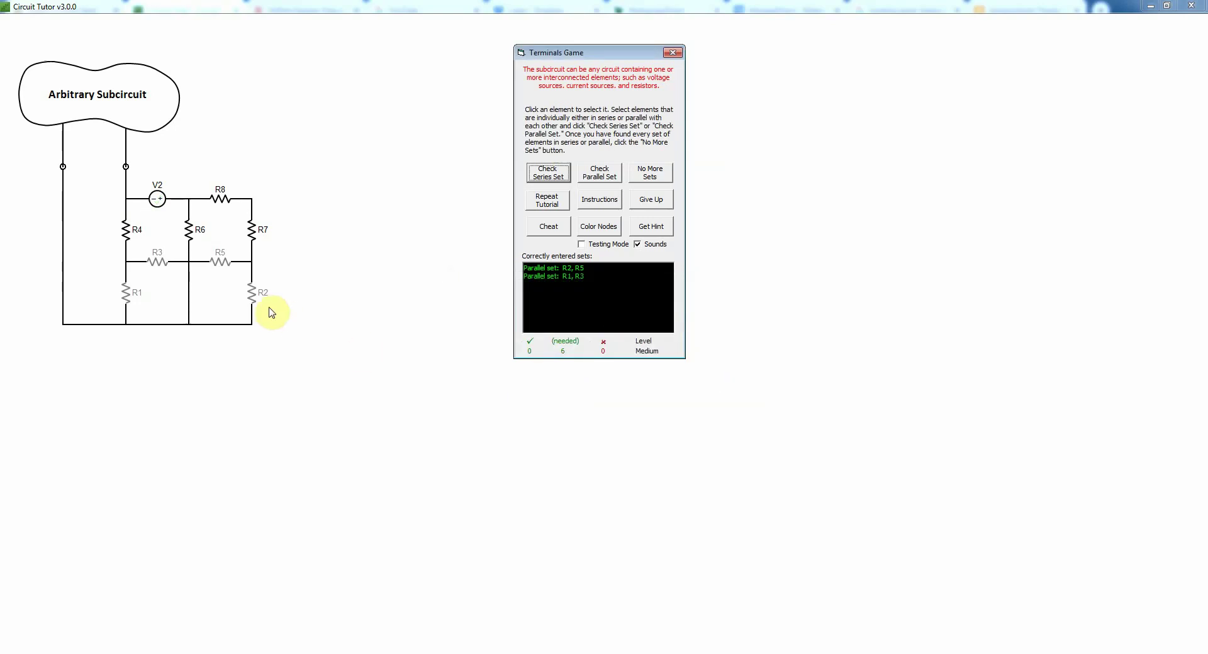
{"action": "left_click", "coordinate": [223, 198]}
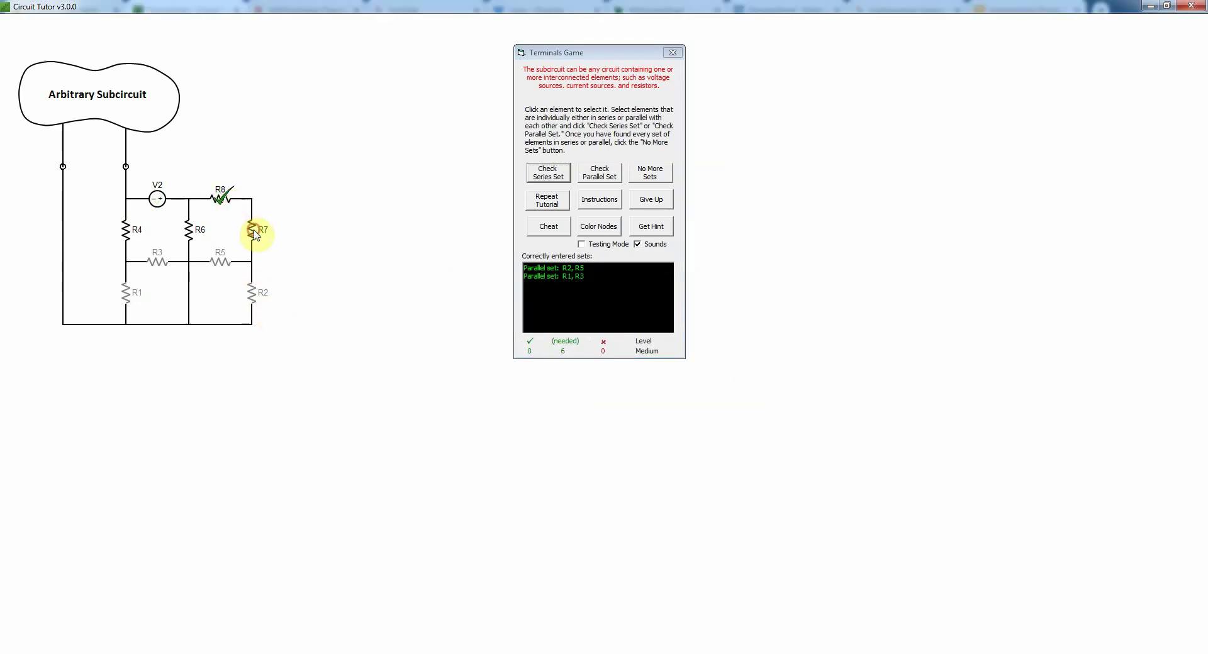
{"action": "left_click", "coordinate": [255, 233]}
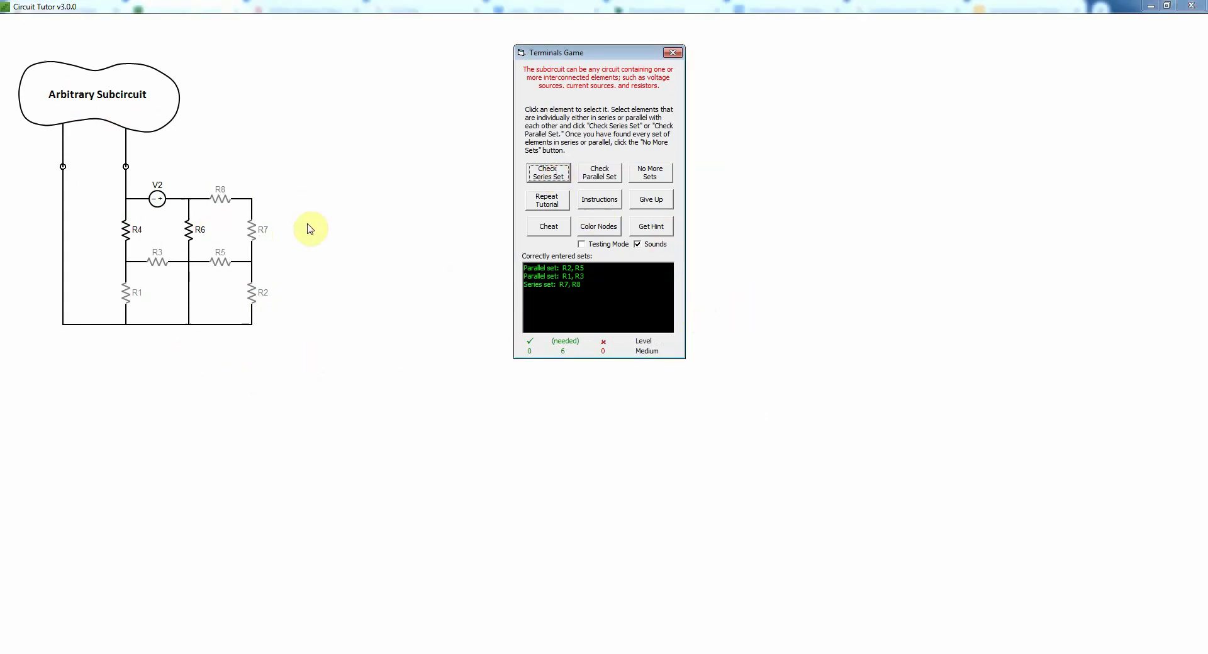
{"action": "left_click", "coordinate": [659, 174]}
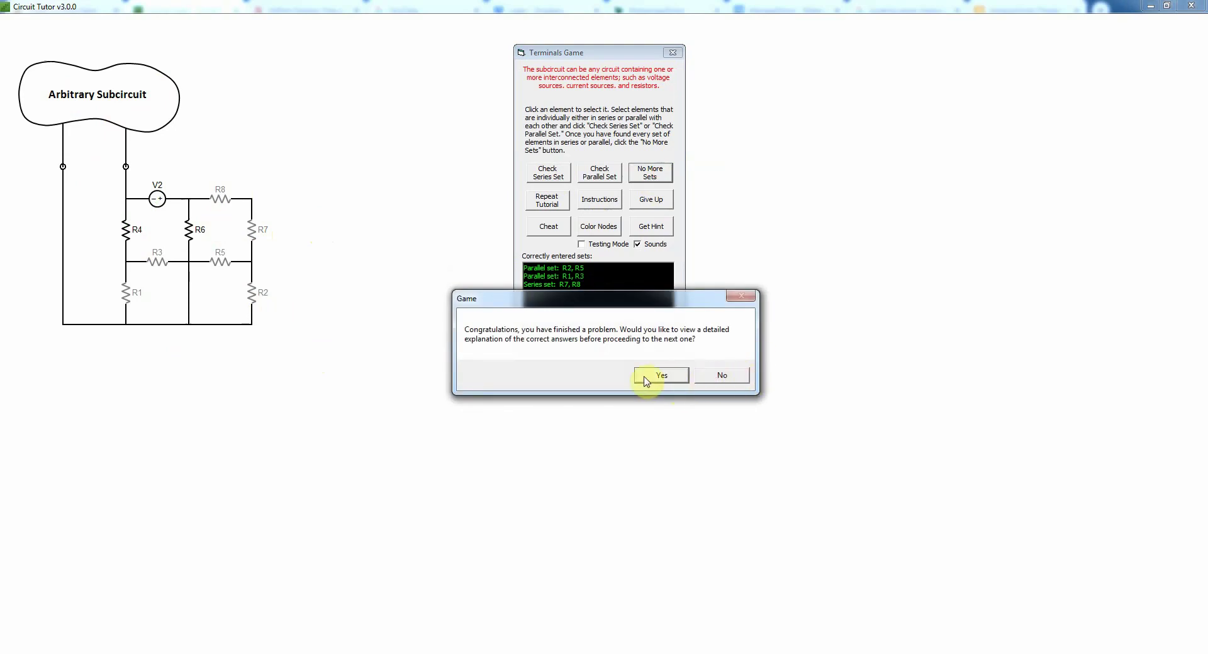
Decline the explanation to load the next Medium Rin resistance problem
{"action": "left_click", "coordinate": [728, 375]}
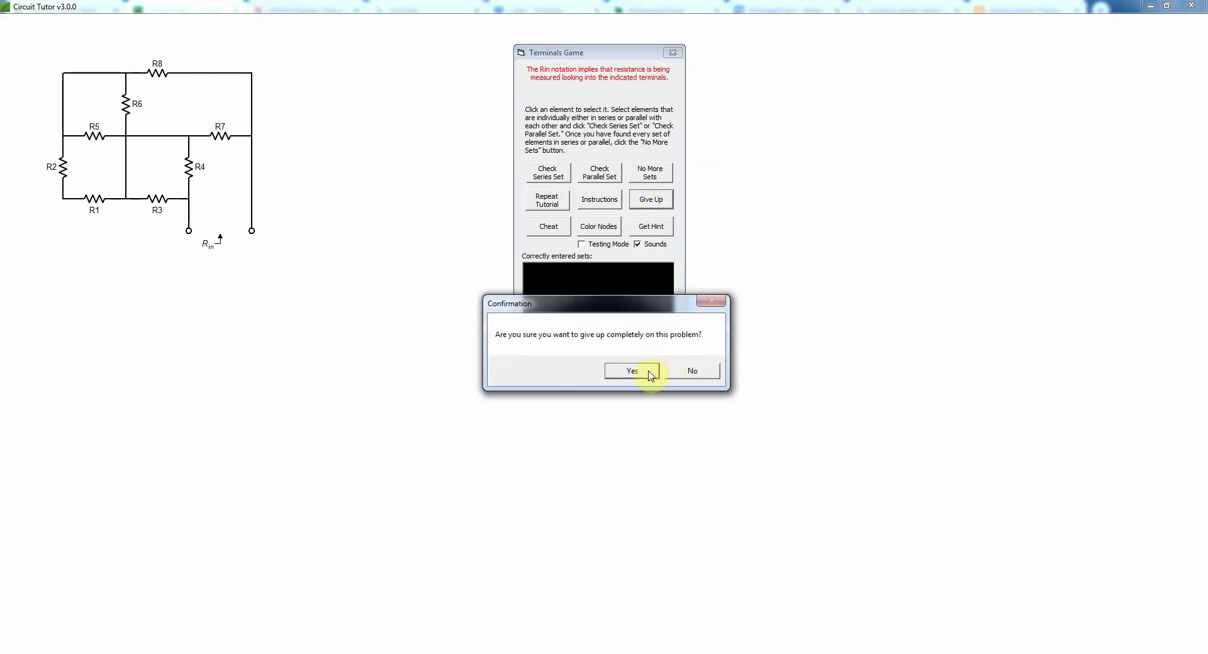
Confirm giving up and step through hints for missed sets R2–R1, R3–R4 and R5–R6
{"action": "left_click", "coordinate": [632, 374]}
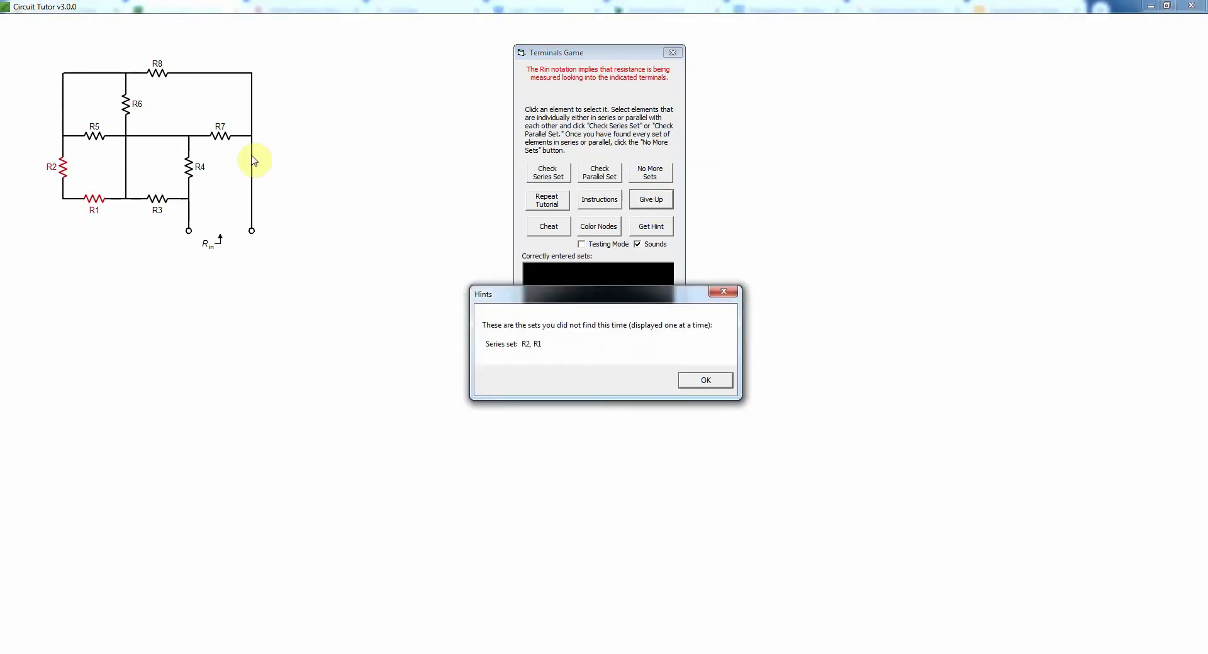
{"action": "left_click", "coordinate": [711, 385]}
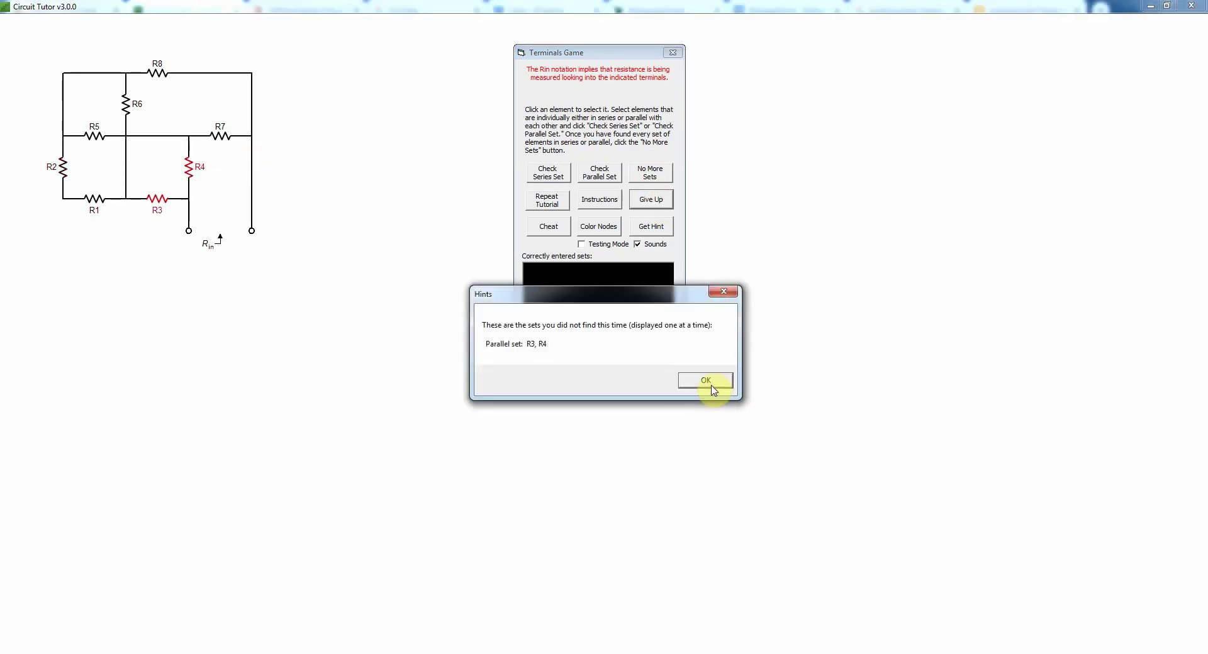
{"action": "left_click", "coordinate": [706, 381]}
{"action": "left_click", "coordinate": [707, 381]}
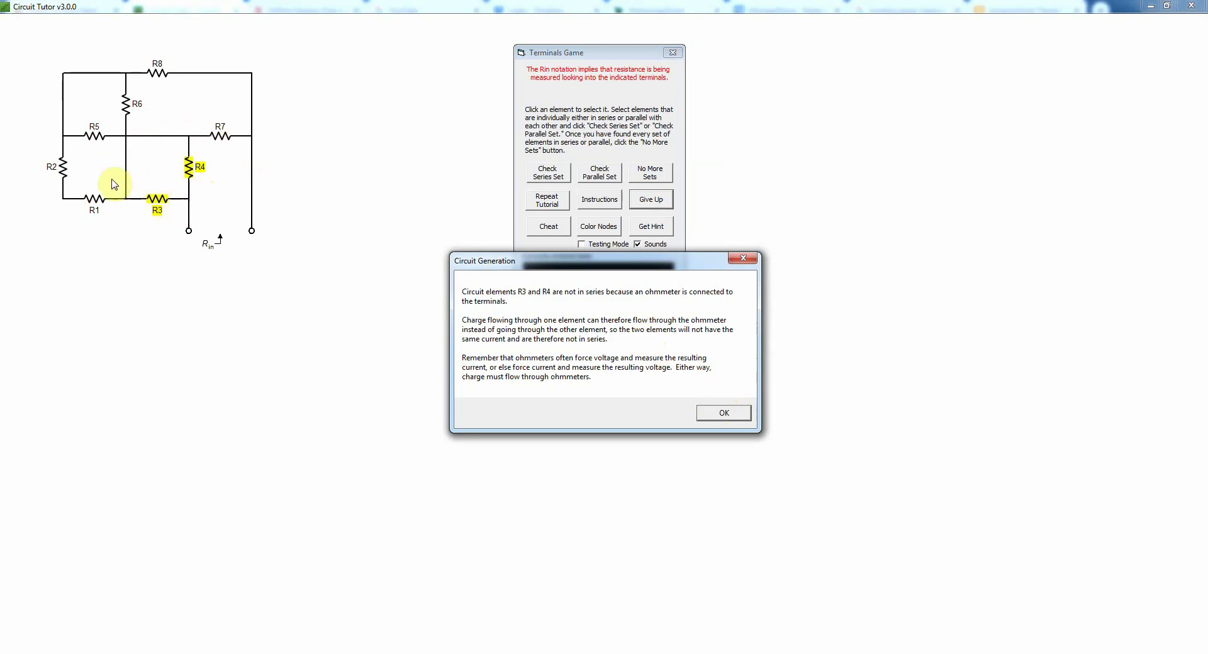
Dismiss the circuit-generation notes, including the R7 and R8 note, and request detailed set explanations
{"action": "left_click", "coordinate": [712, 415]}
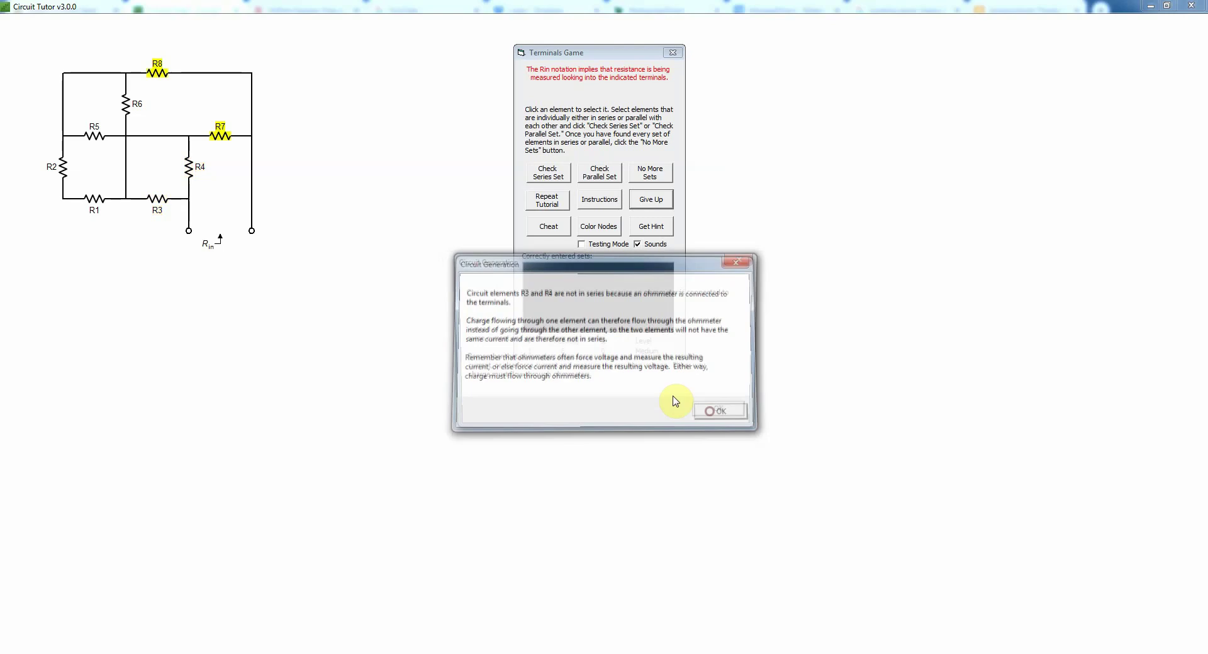
{"action": "left_click", "coordinate": [723, 415]}
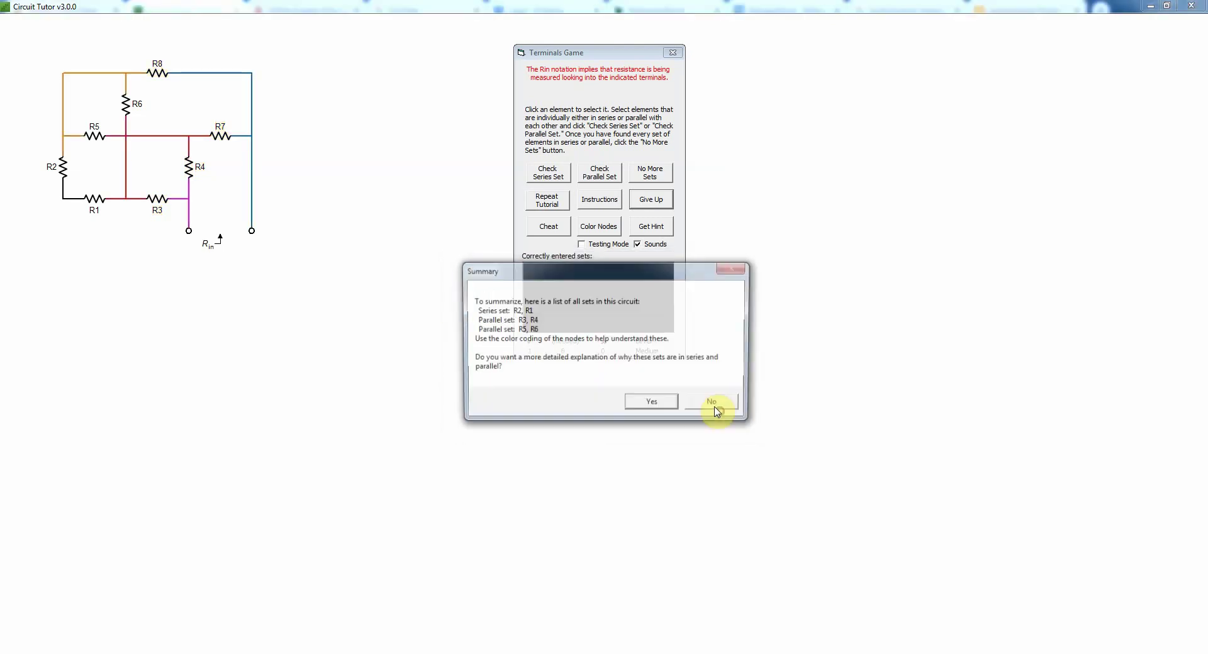
{"action": "left_click", "coordinate": [652, 405]}
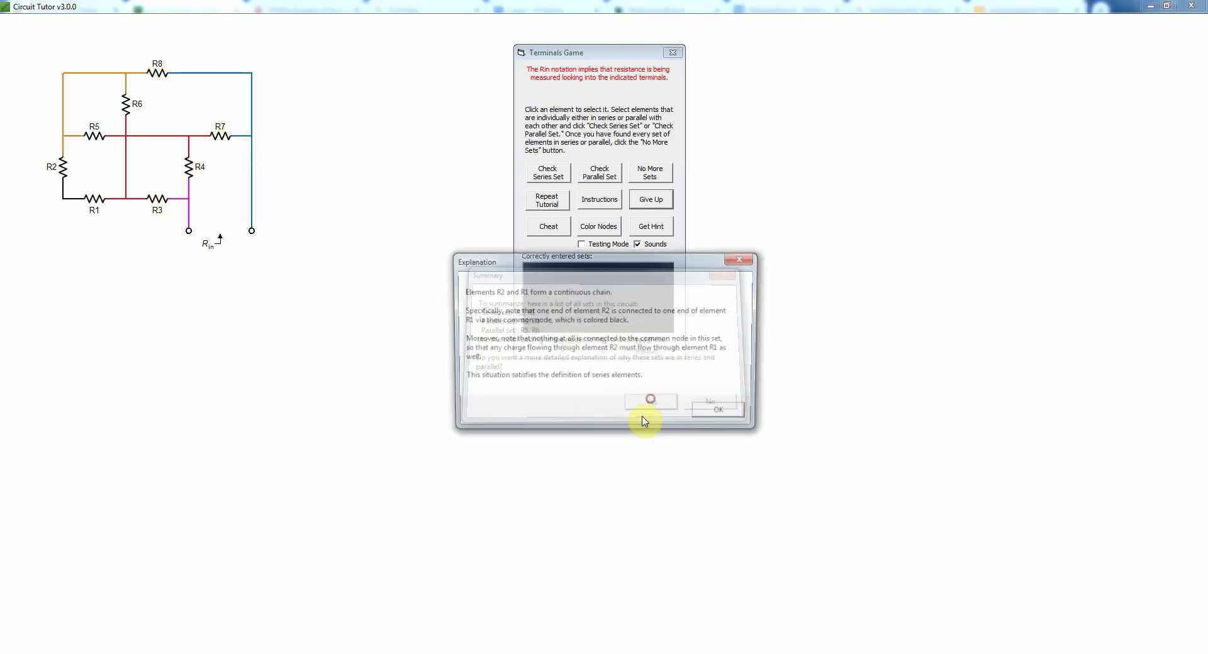
Read each set explanation, accept a new Medium Rin problem with R1–R8, and start exiting it
{"action": "left_click", "coordinate": [733, 413]}
{"action": "left_click", "coordinate": [723, 395]}
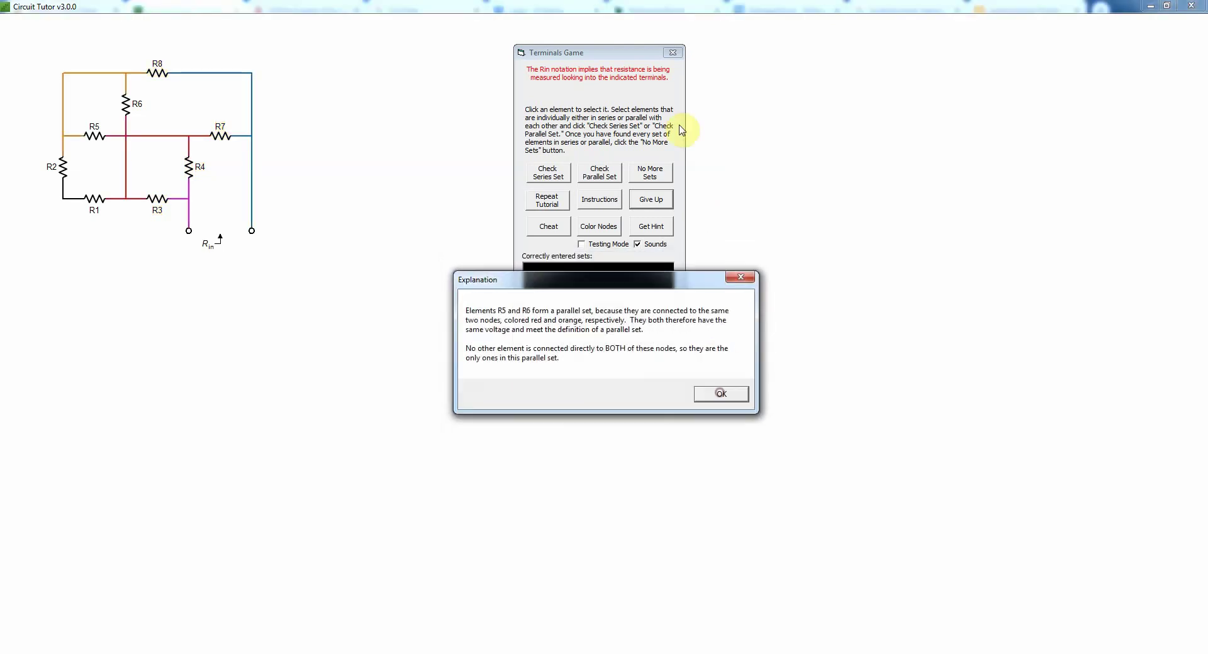
{"action": "left_click", "coordinate": [712, 394]}
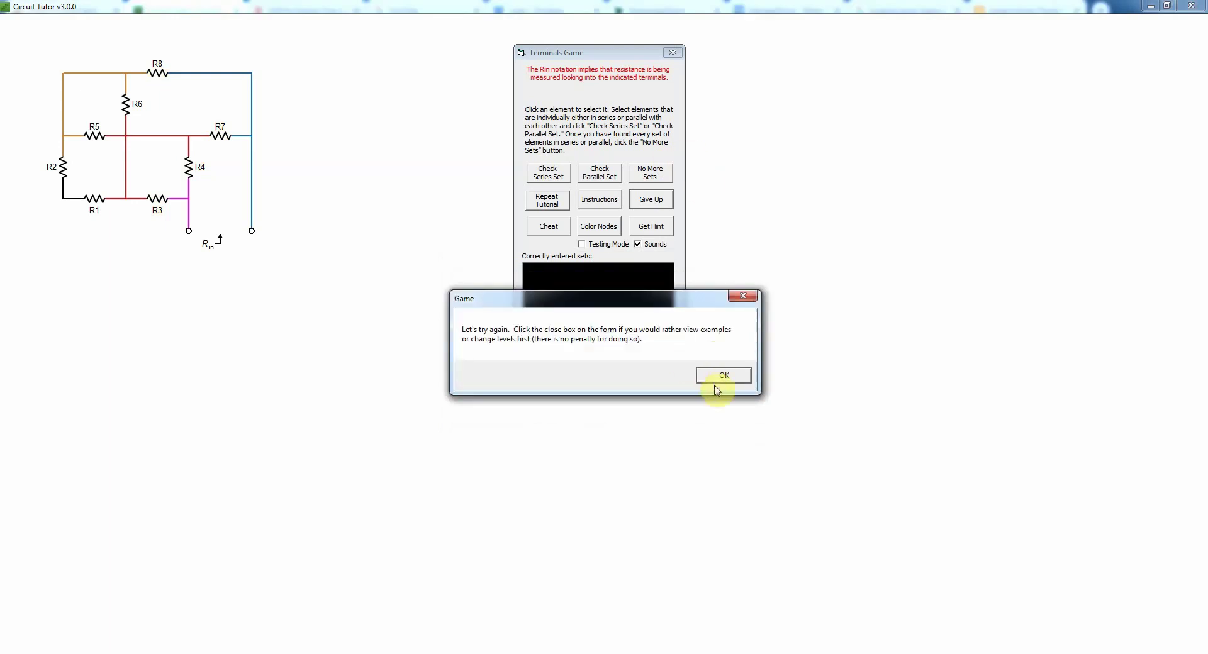
{"action": "left_click", "coordinate": [721, 376]}
{"action": "left_click", "coordinate": [673, 53]}
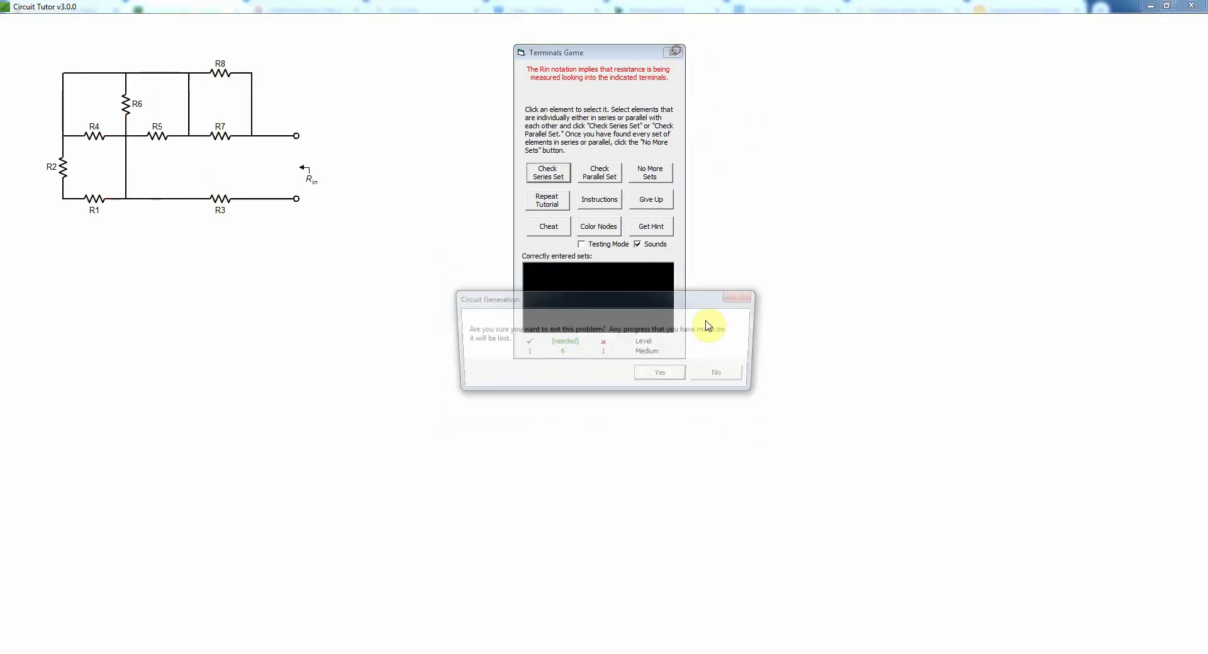